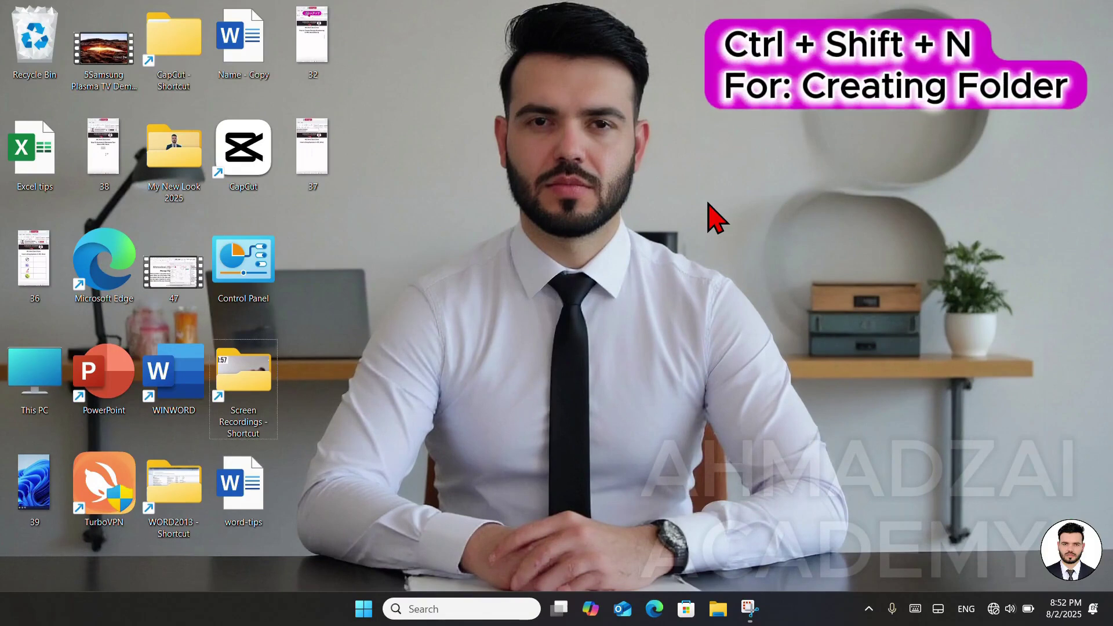
# Create a new desktop folder named ALEX with Ctrl+Shift+N
pyautogui.hotkey('ctrl', 'shift', 'n')
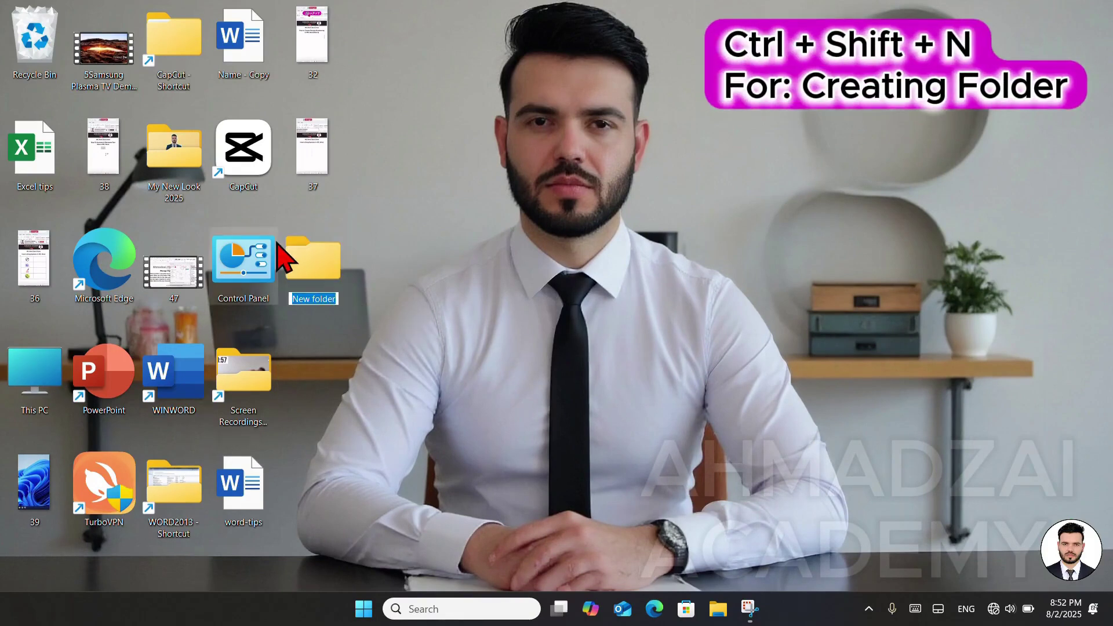
pyautogui.write('ALEX')
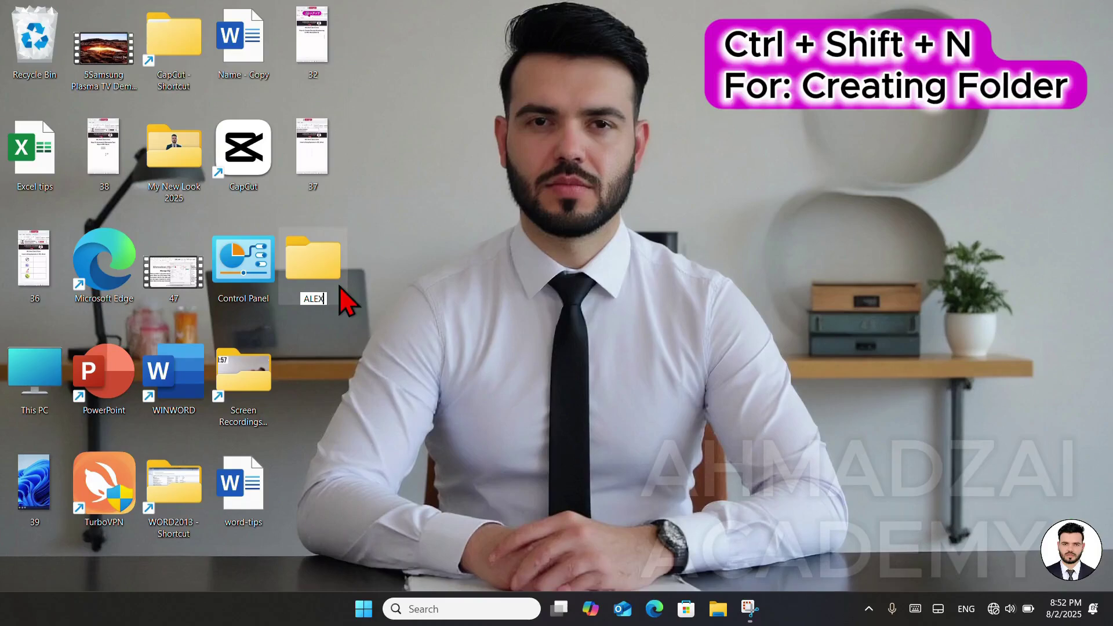
pyautogui.press('Return')
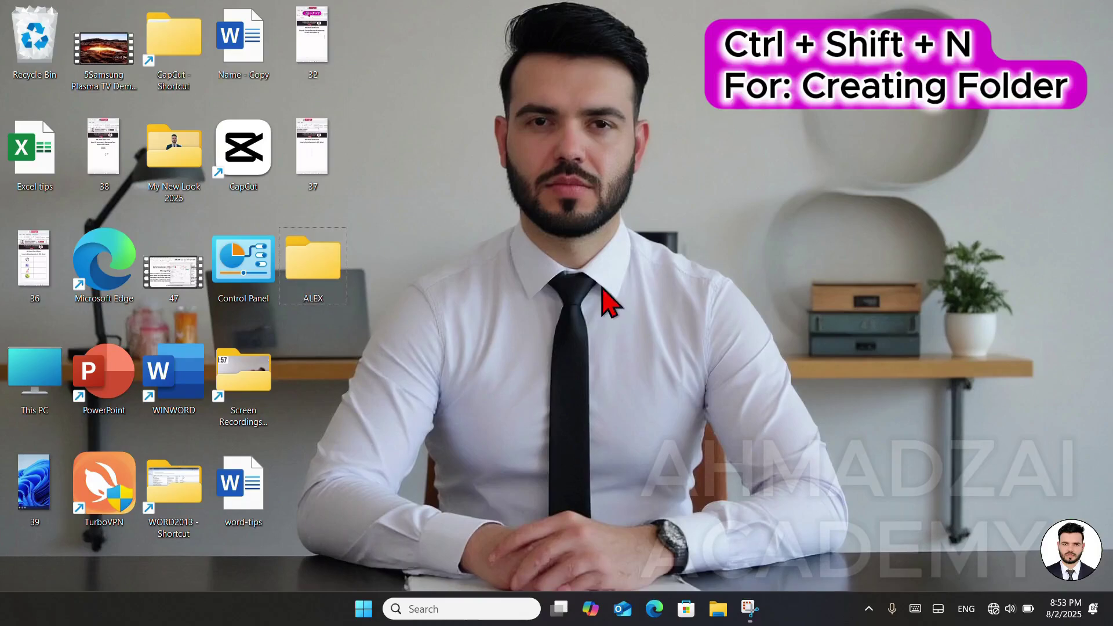
# Create a second desktop folder named ZIA and deselect it
pyautogui.hotkey('ctrl', 'shift', 'n')
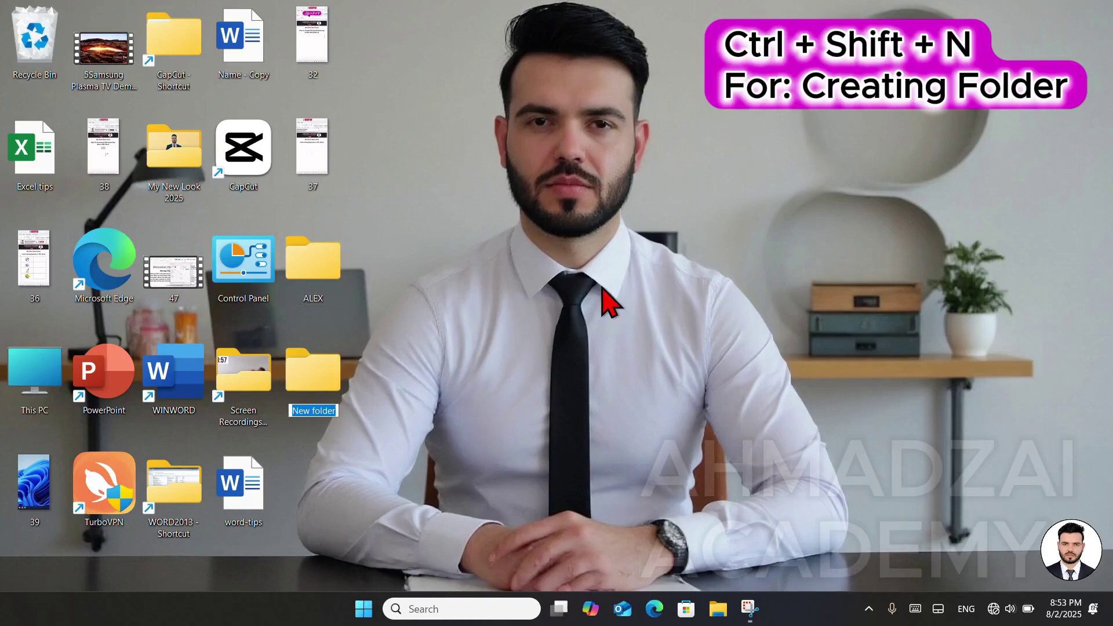
pyautogui.write('ZIA')
pyautogui.press('Return')
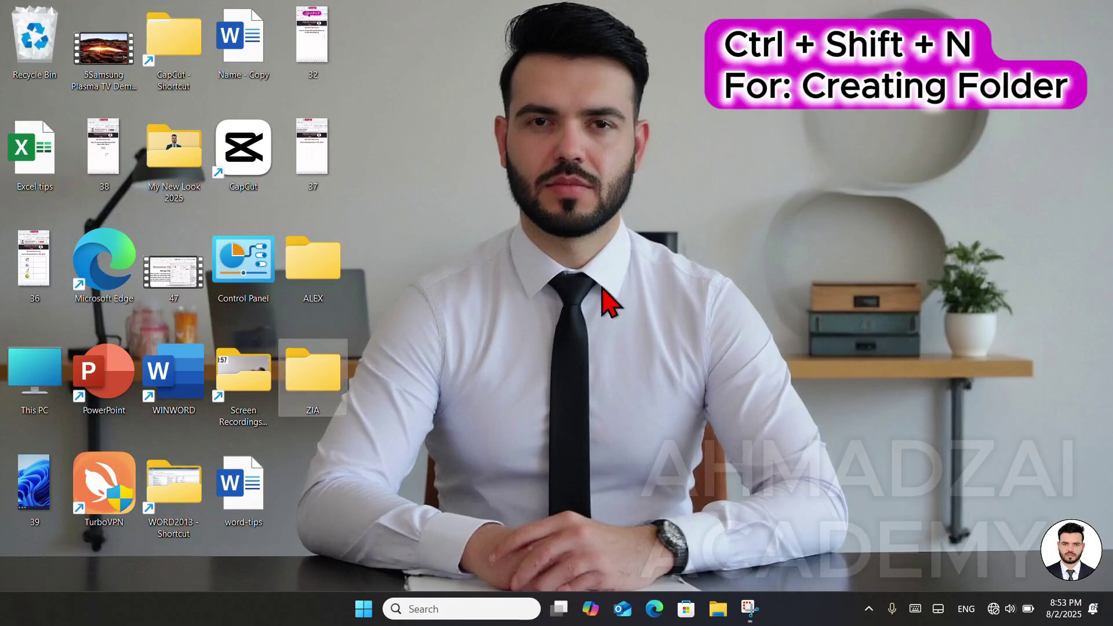
pyautogui.click(605, 299)
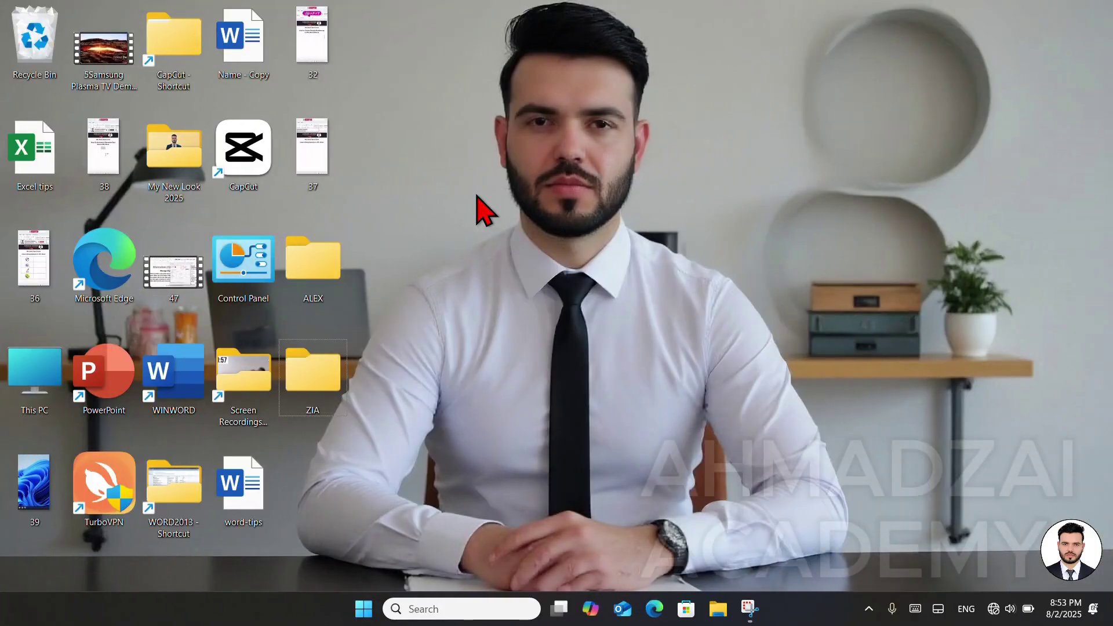
# Create a folder named JOHN from the desktop's New > Folder menu
pyautogui.click(451, 275)
pyautogui.rightClick(451, 276)
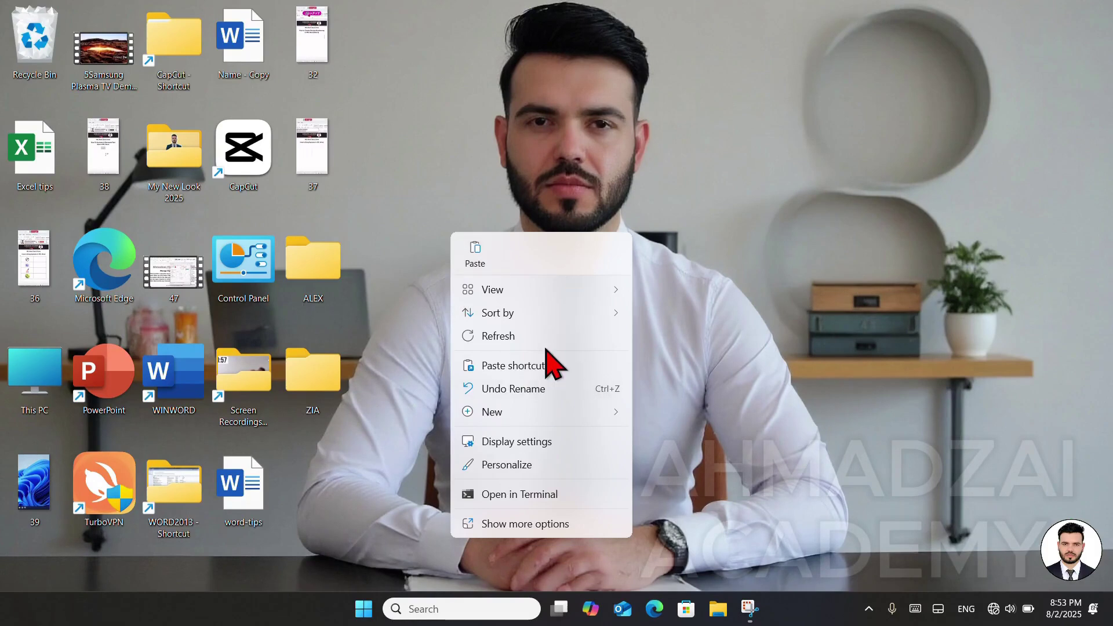
pyautogui.moveTo(550, 411)
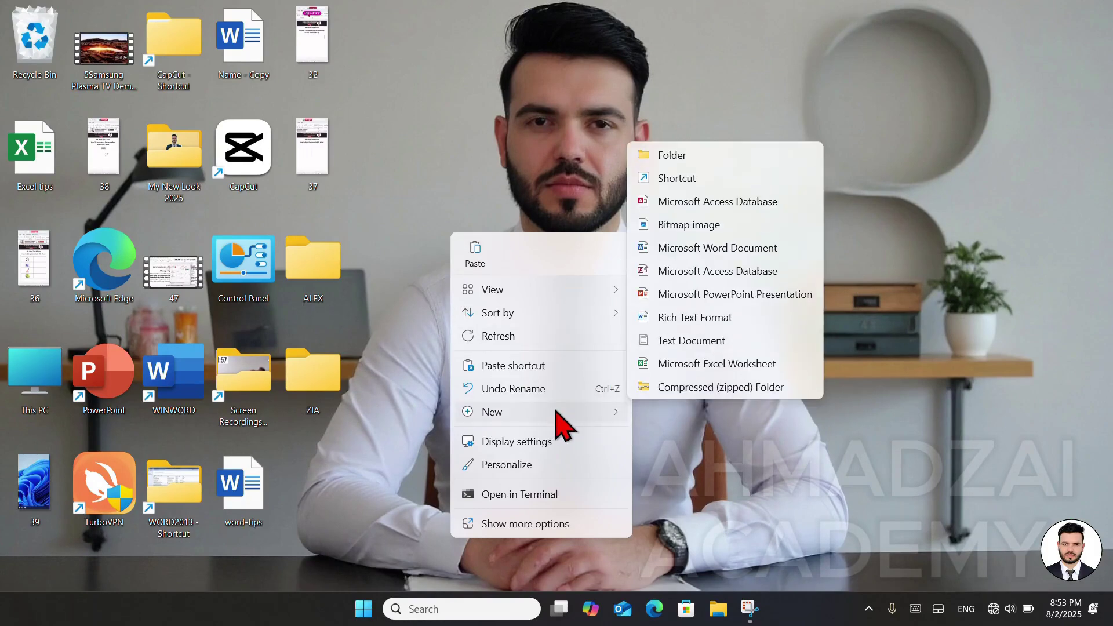
pyautogui.click(693, 161)
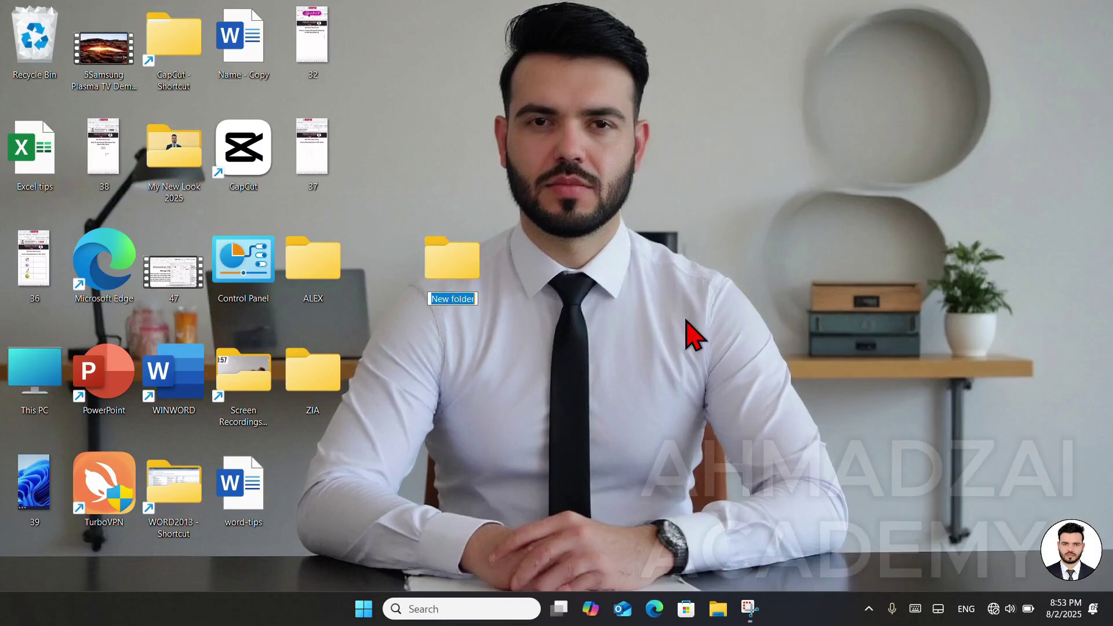
pyautogui.write('JOHN')
pyautogui.press('Return')
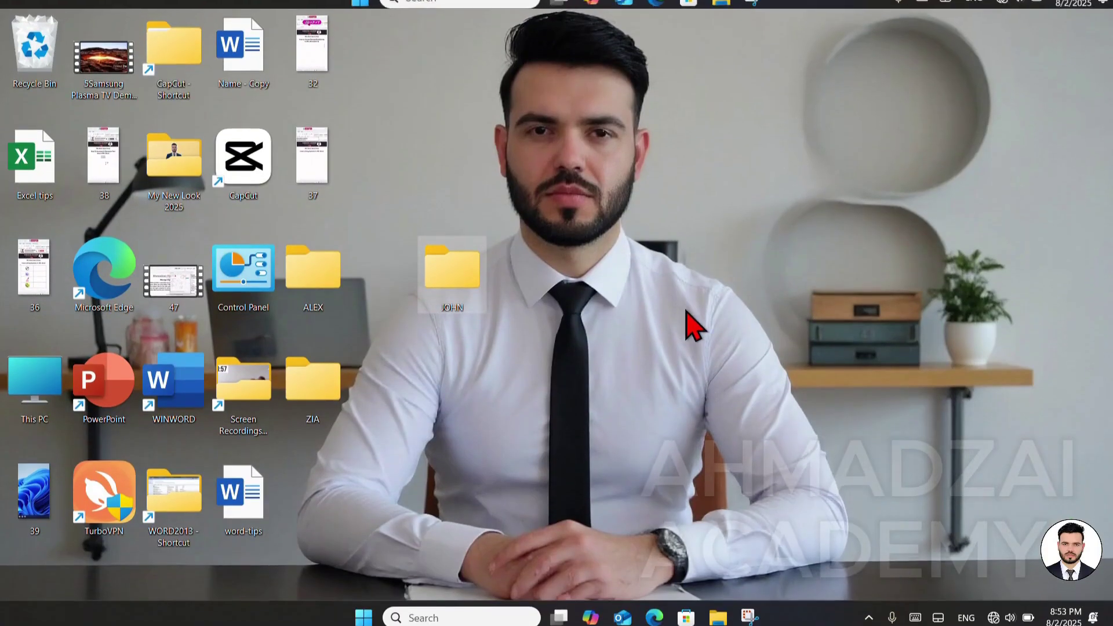
# Move JOHN up a row and add a folder named 'New folder' directly beneath it
pyautogui.moveTo(457, 275); pyautogui.dragTo(438, 182)
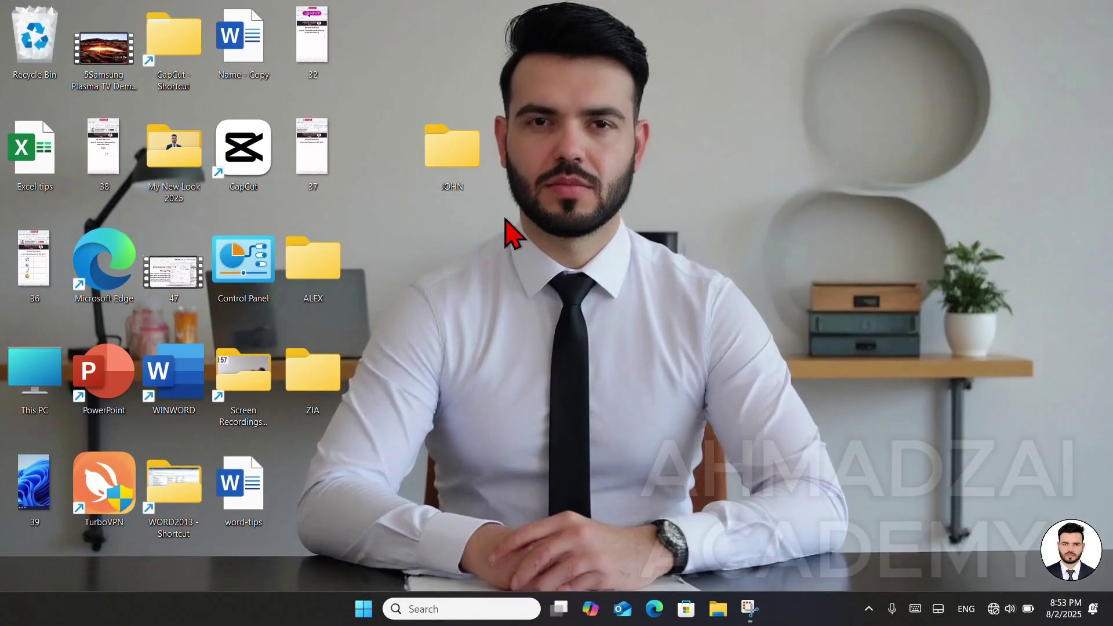
pyautogui.rightClick(474, 229)
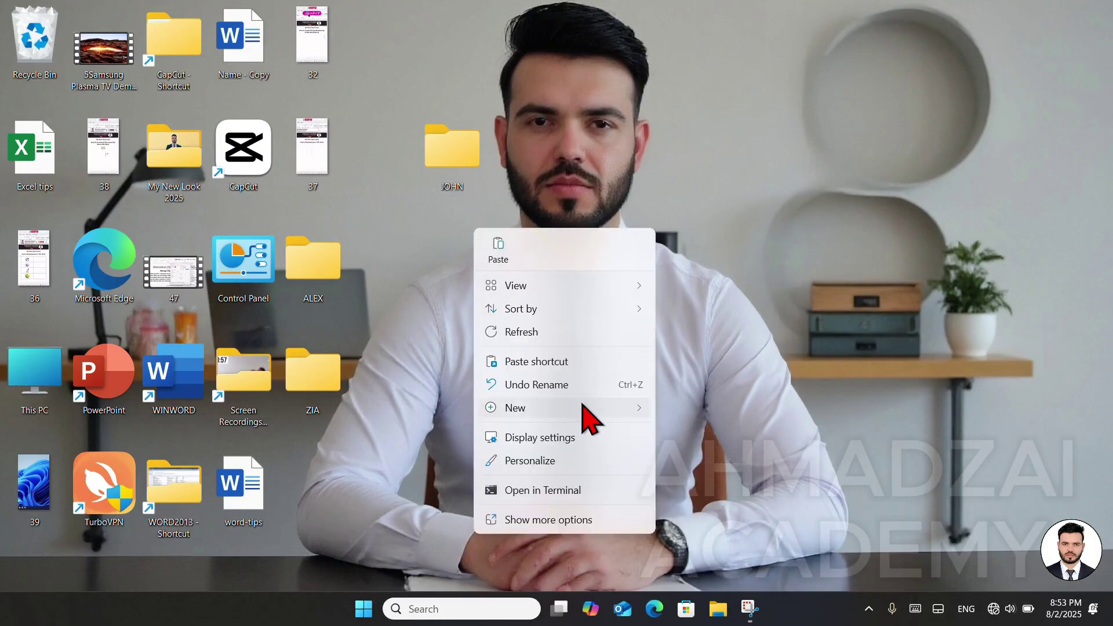
pyautogui.moveTo(614, 407)
pyautogui.click(707, 156)
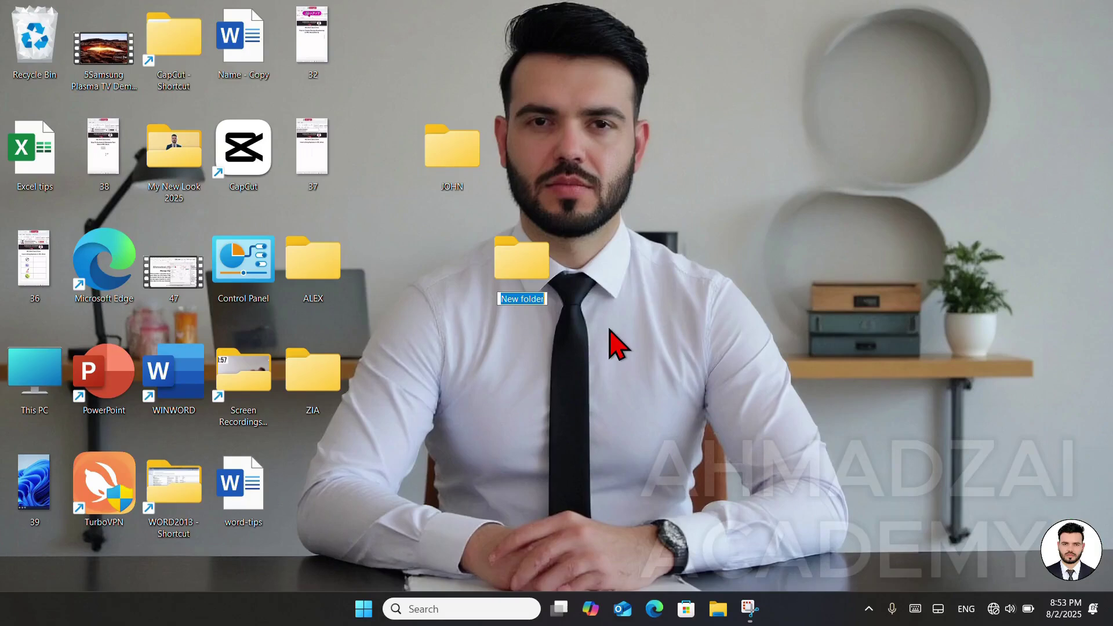
pyautogui.press('BackSpace')
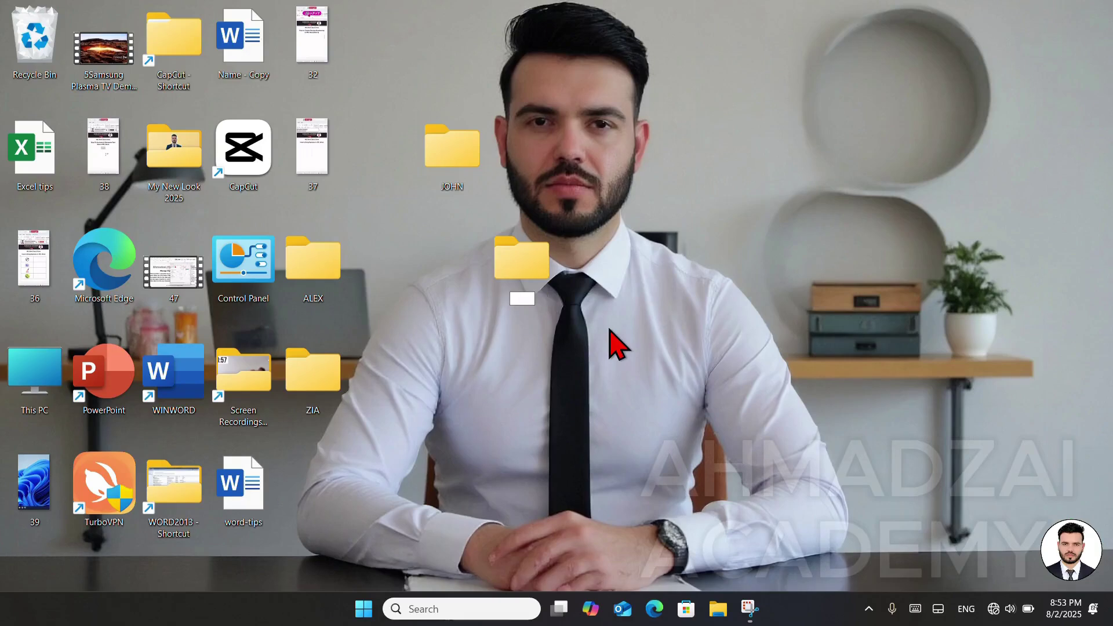
pyautogui.press('Escape')
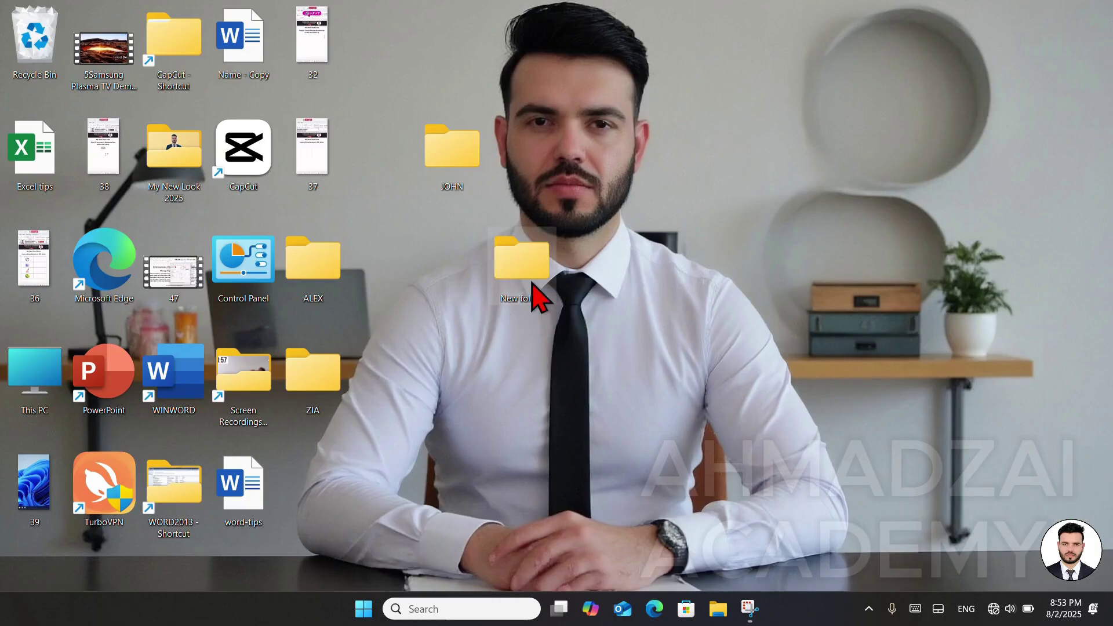
pyautogui.moveTo(514, 266); pyautogui.dragTo(471, 248)
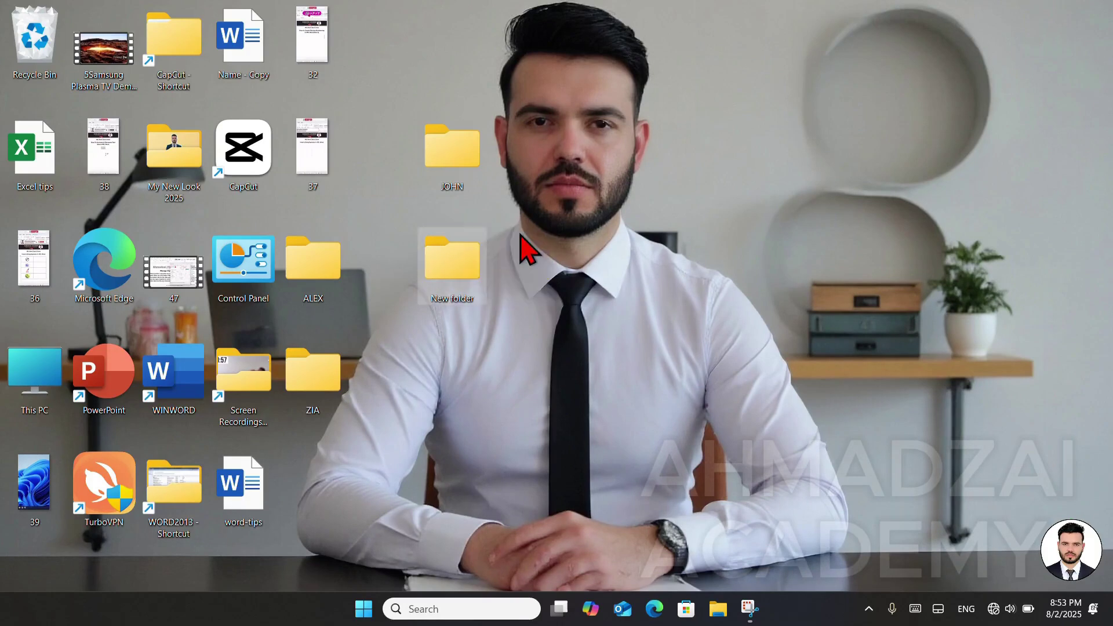
pyautogui.click(536, 295)
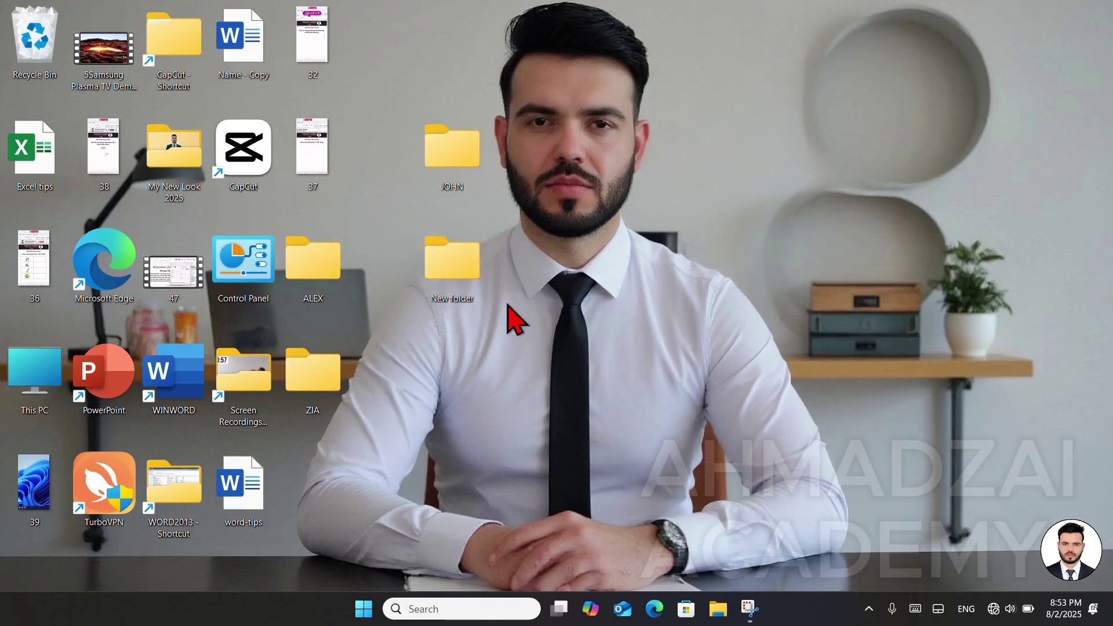
# Create a folder named with Alt+0160 so its name is blank, and drag it beneath New folder
pyautogui.rightClick(524, 292)
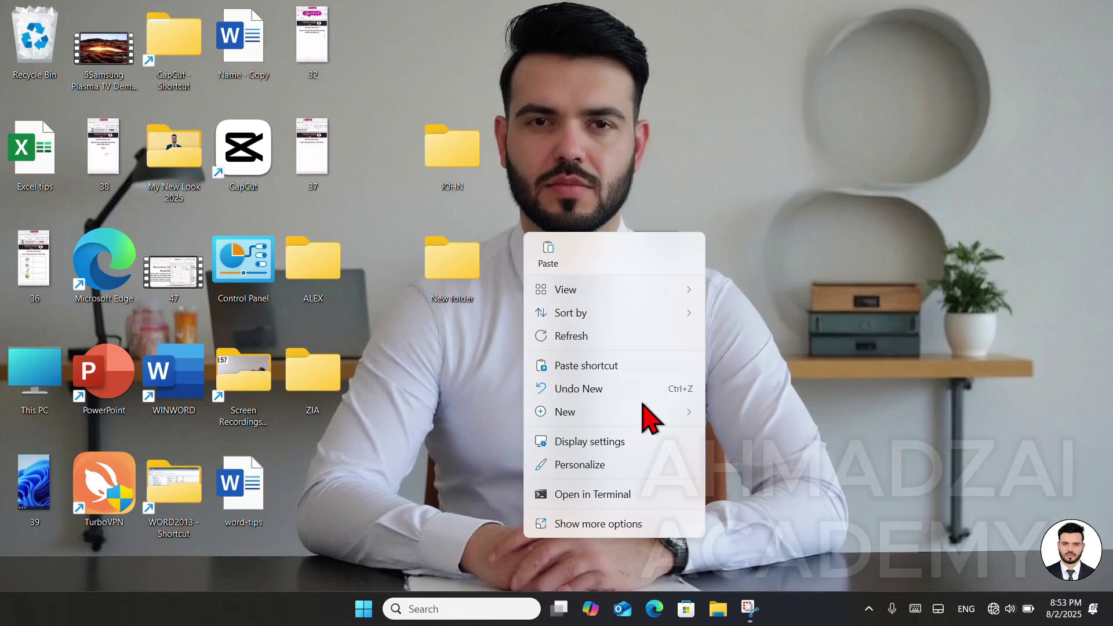
pyautogui.moveTo(646, 413)
pyautogui.click(739, 159)
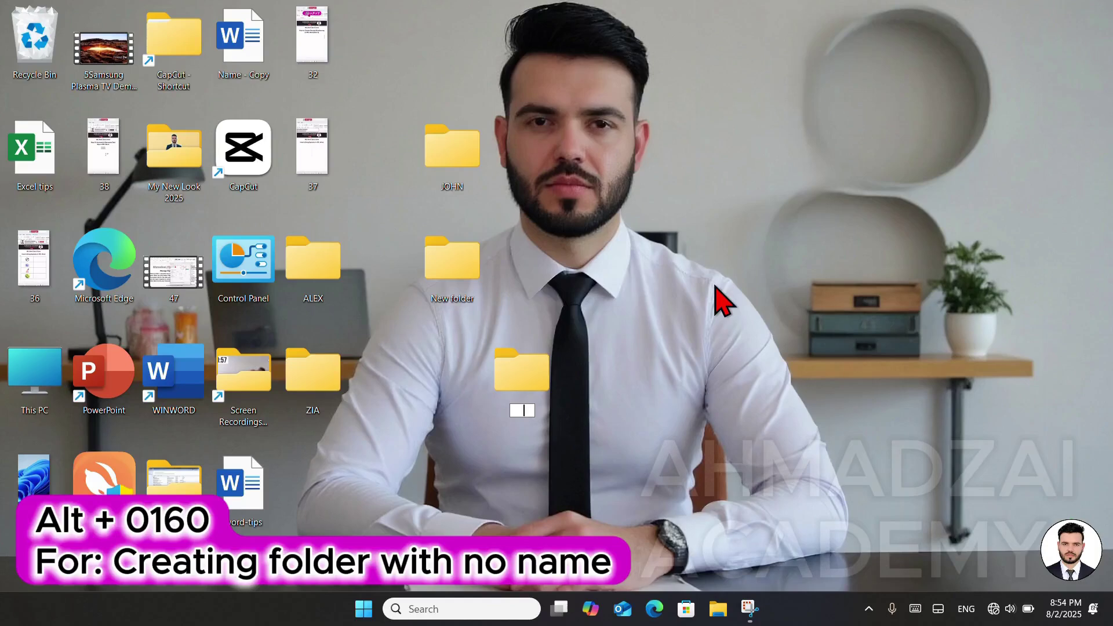
pyautogui.press('Return')
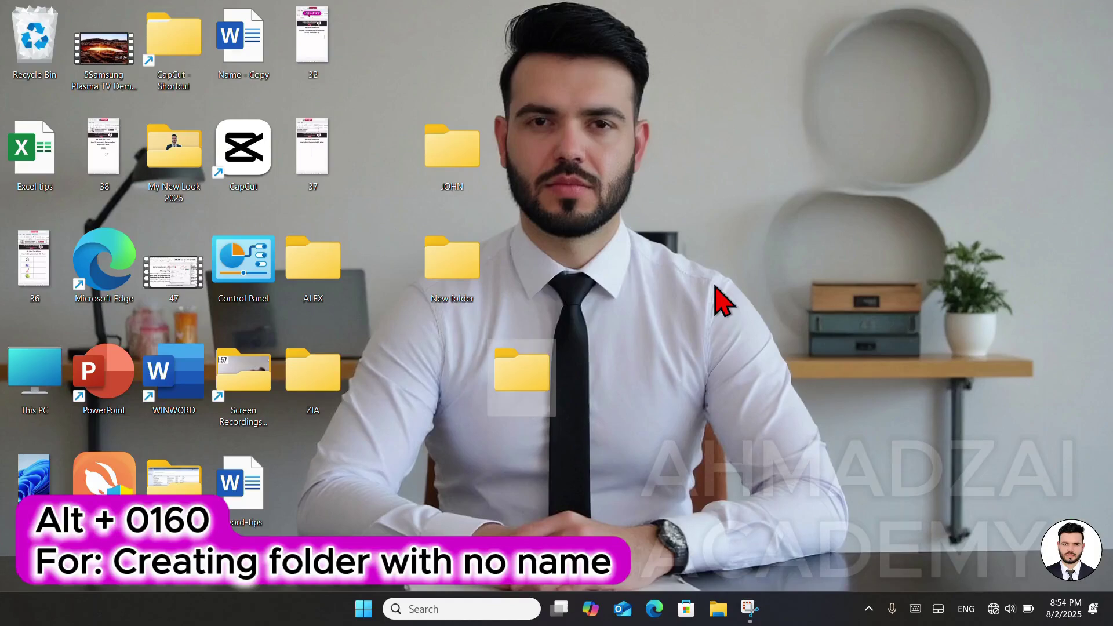
pyautogui.click(720, 298)
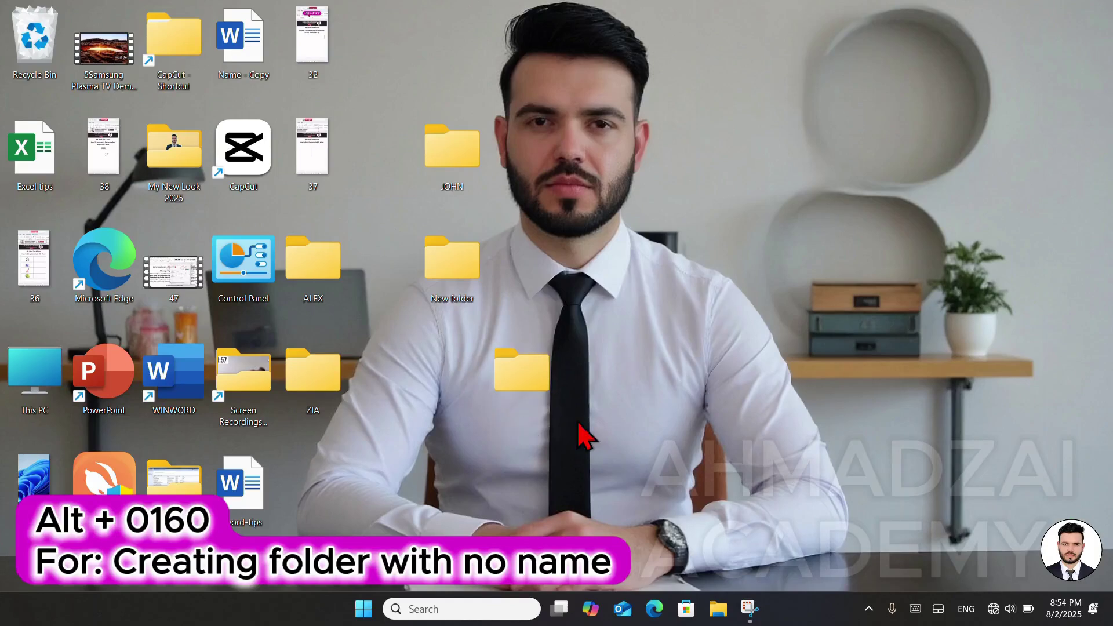
pyautogui.moveTo(545, 400); pyautogui.dragTo(479, 378)
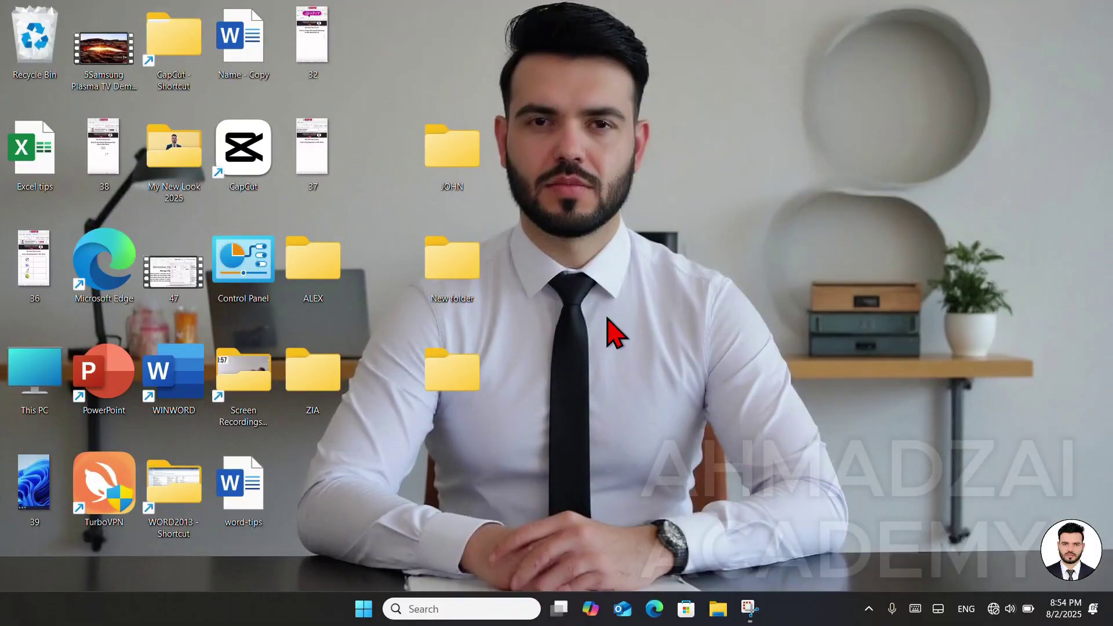
# Create a new desktop folder named A
pyautogui.rightClick(561, 256)
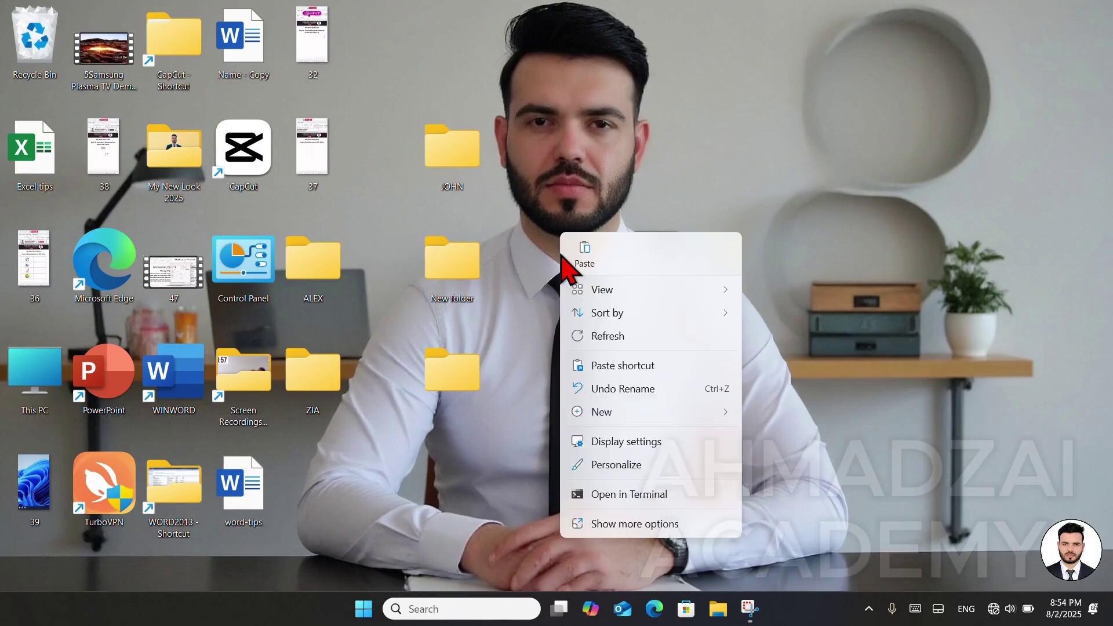
pyautogui.moveTo(649, 413)
pyautogui.click(811, 160)
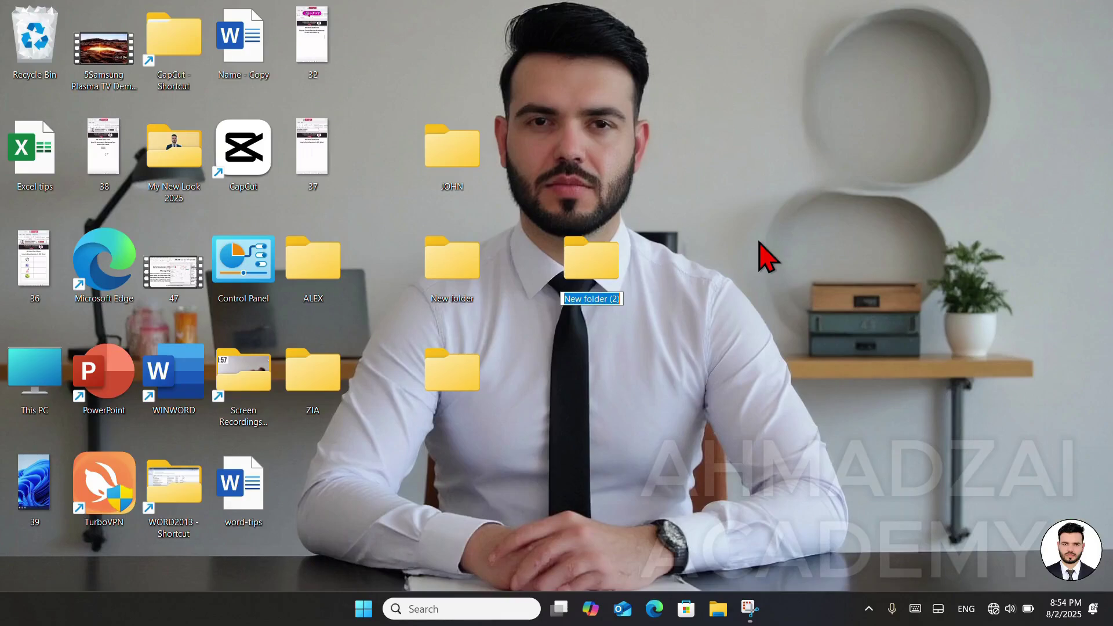
pyautogui.write('A')
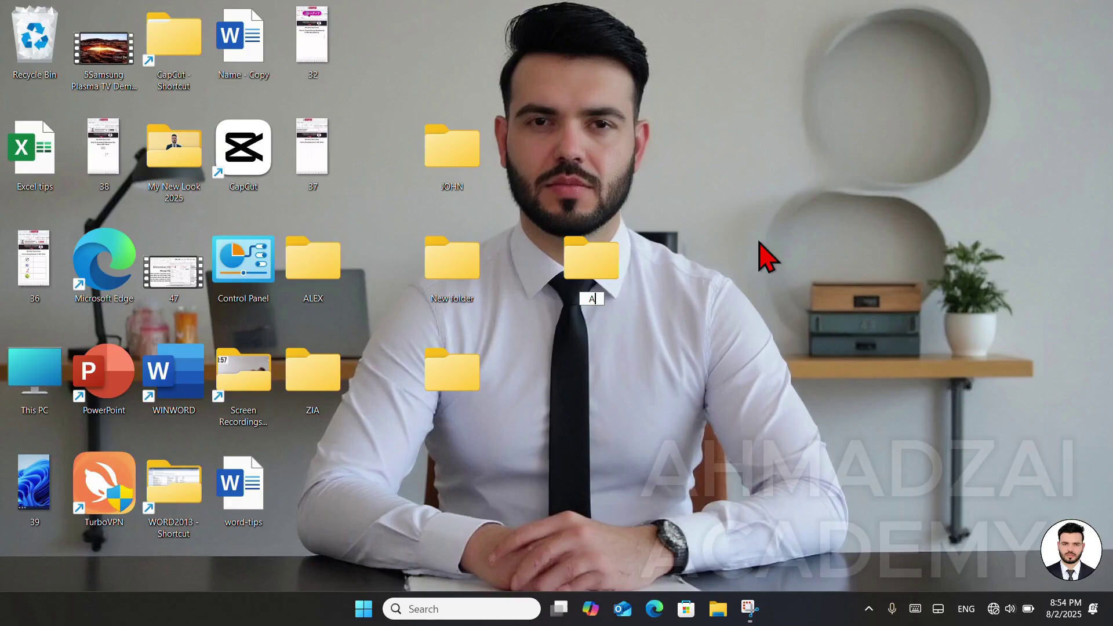
pyautogui.press('Return')
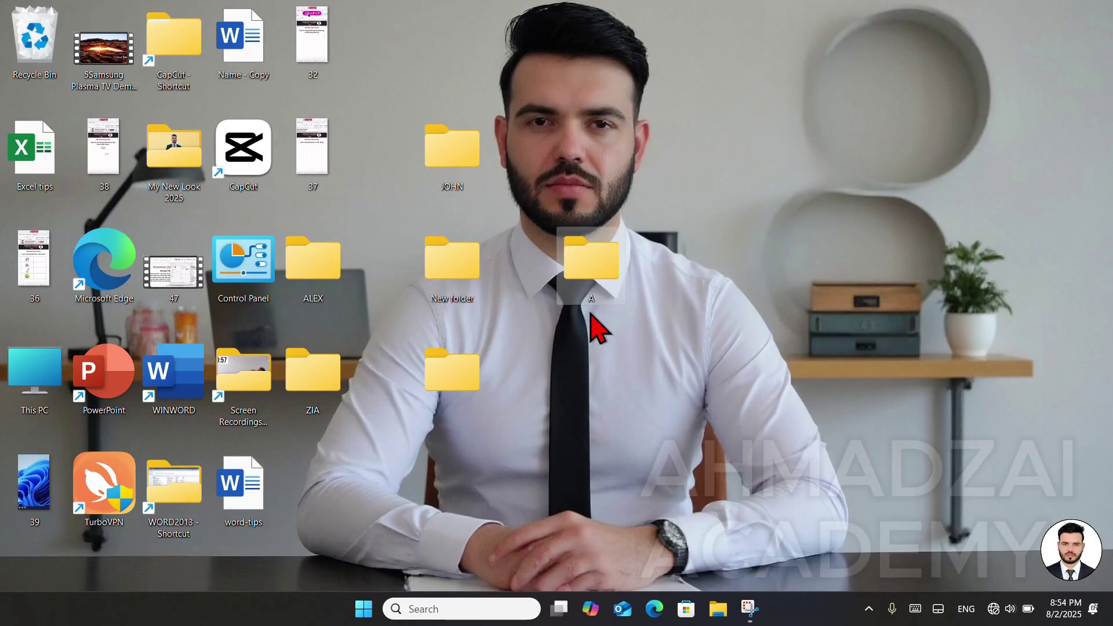
# Create another folder, try naming it A, and decline the merge so it stays New folder (2)
pyautogui.rightClick(661, 234)
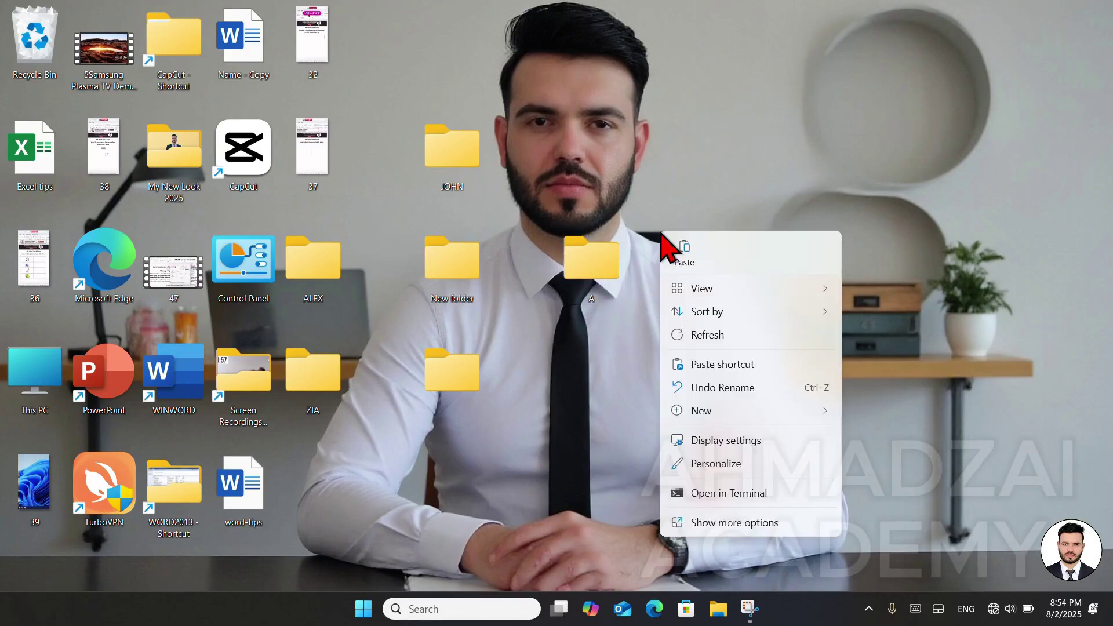
pyautogui.moveTo(752, 408)
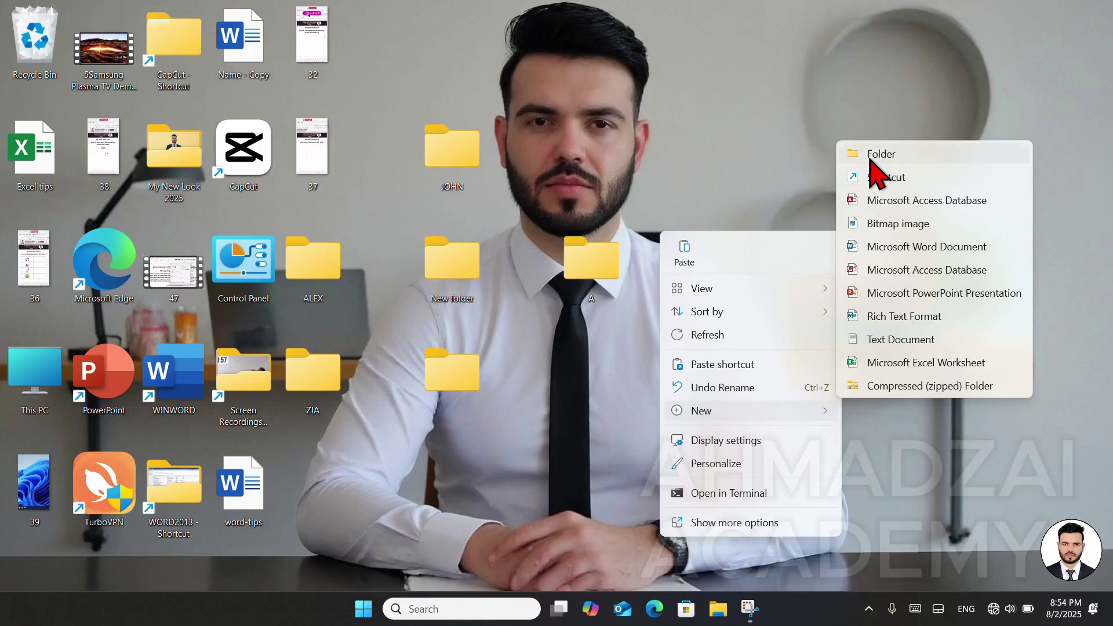
pyautogui.click(869, 160)
pyautogui.write('A')
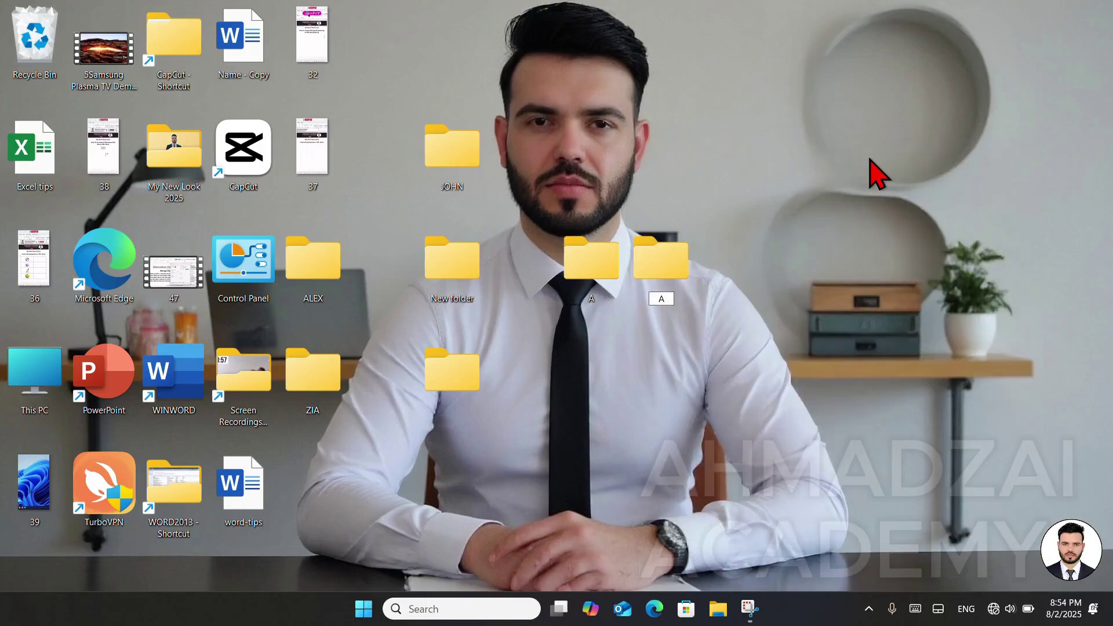
pyautogui.press('Return')
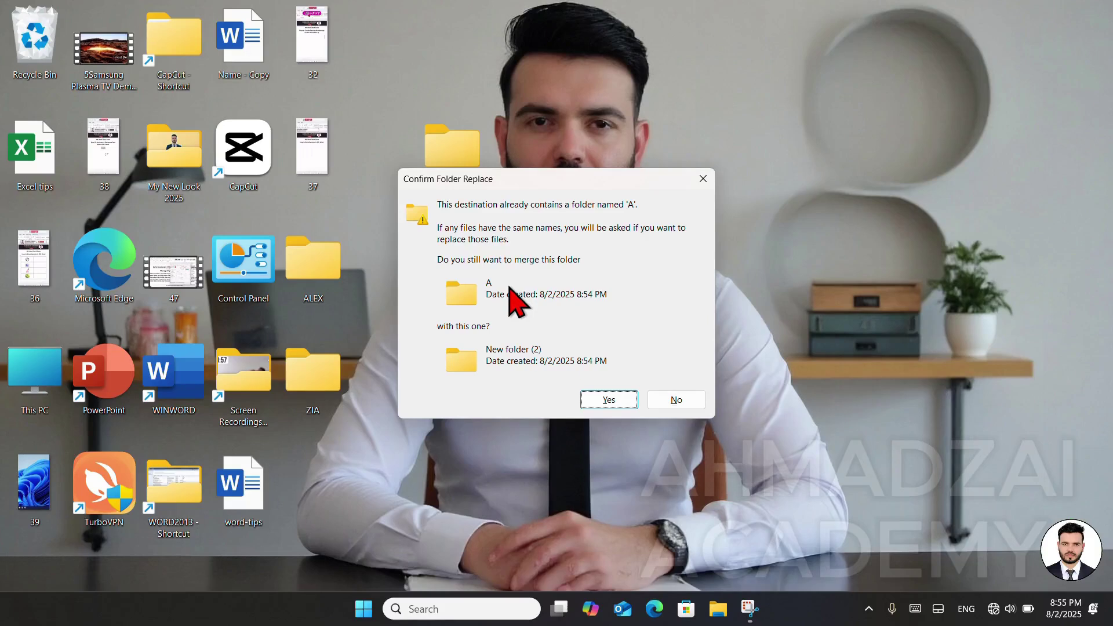
pyautogui.click(673, 399)
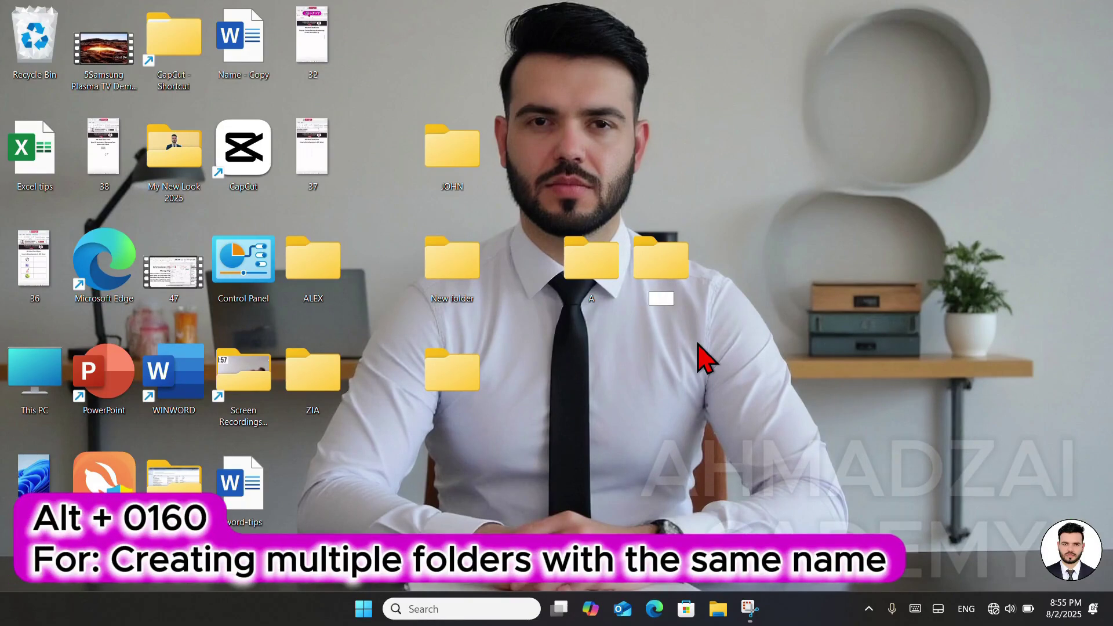
# Rename New folder (2) to A using the invisible-character trick, giving two A folders
pyautogui.write('A')
pyautogui.moveTo(710, 346); pyautogui.dragTo(576, 273)
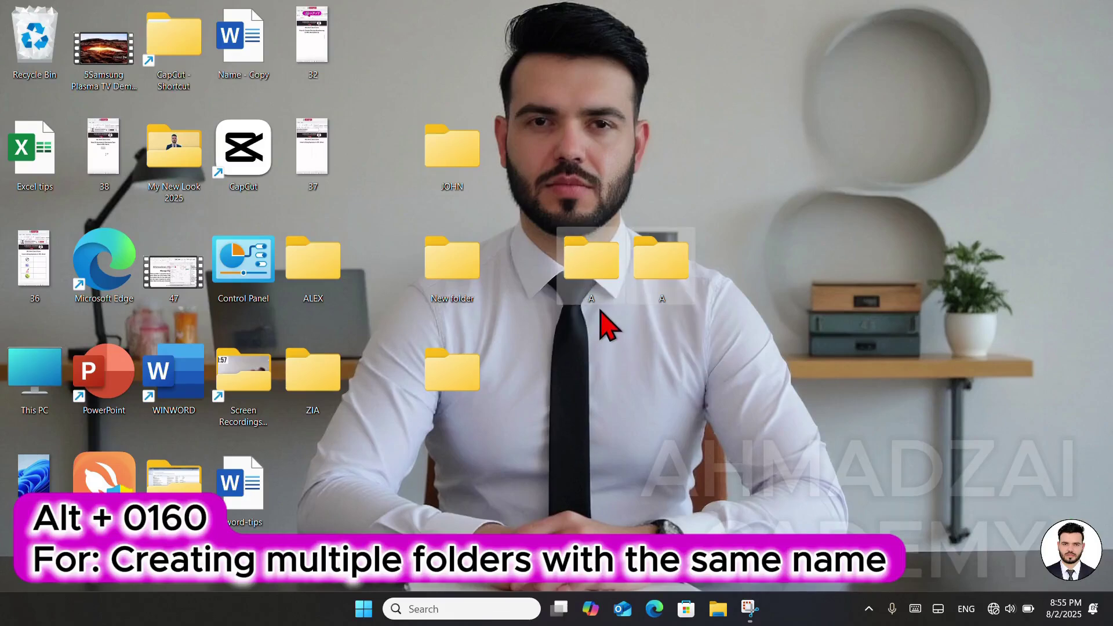
pyautogui.click(635, 336)
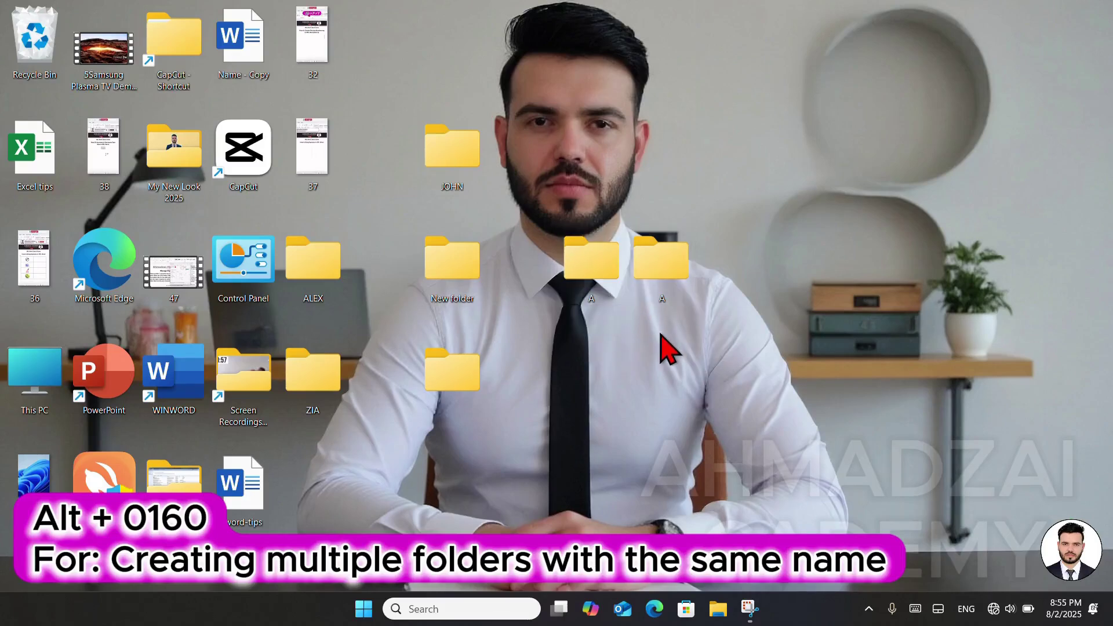
# Create a third folder named A and select all three A folders together
pyautogui.rightClick(724, 248)
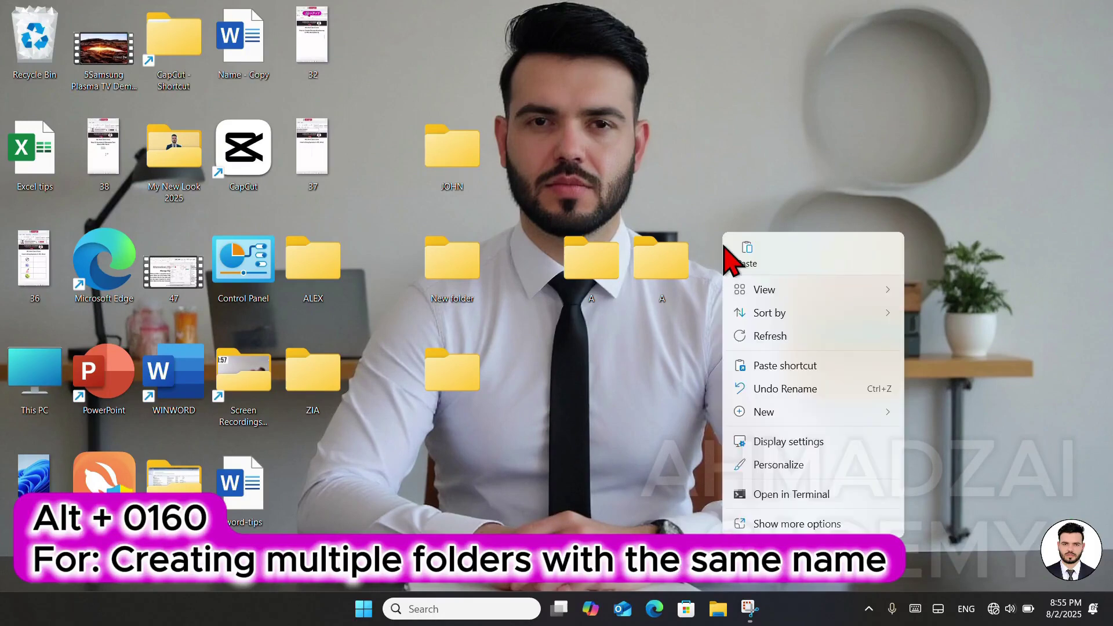
pyautogui.moveTo(803, 411)
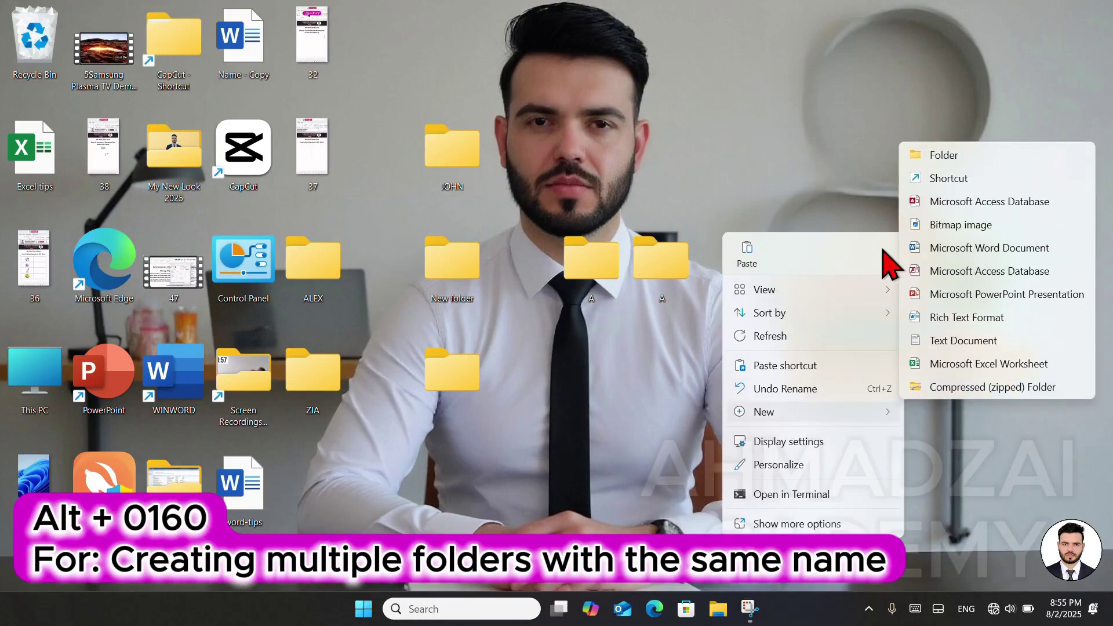
pyautogui.click(930, 155)
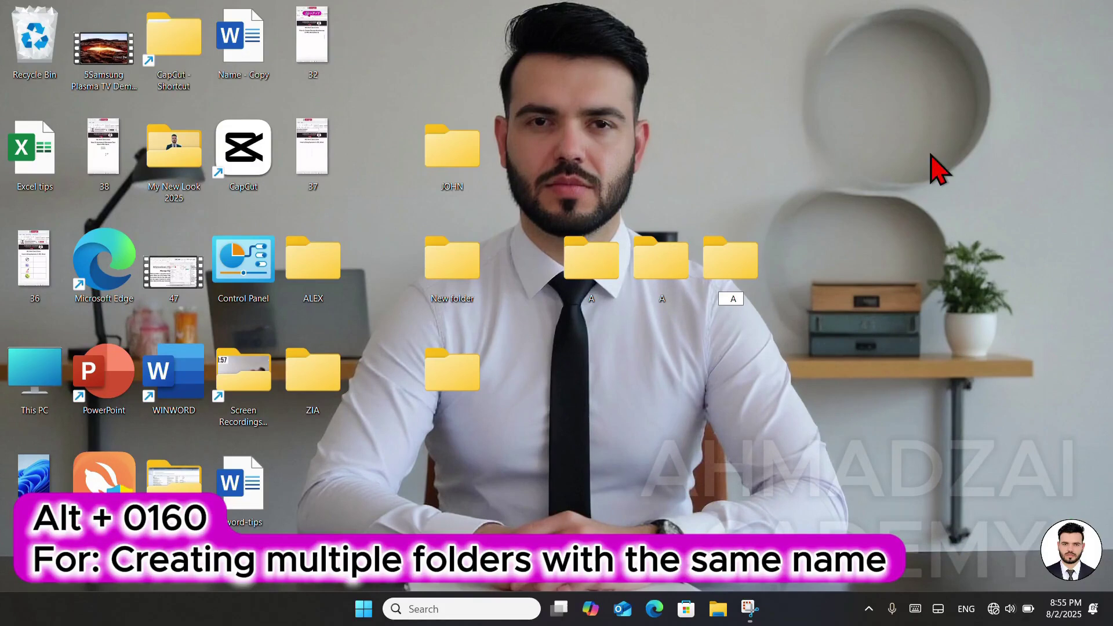
pyautogui.press('Return')
pyautogui.click(921, 197)
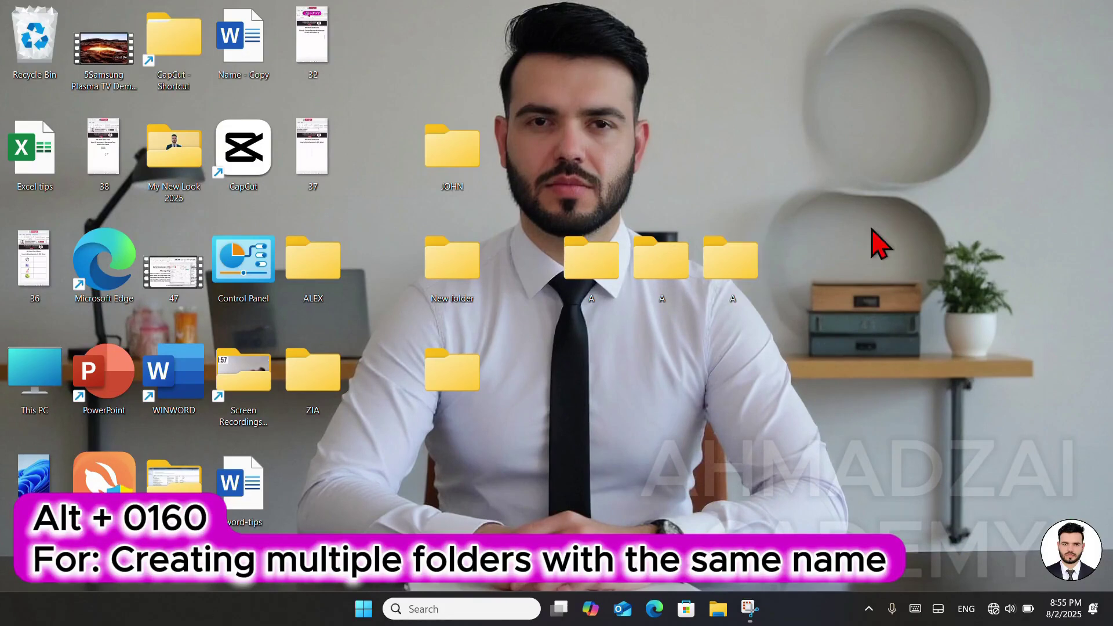
pyautogui.moveTo(577, 320); pyautogui.dragTo(794, 273)
pyautogui.click(808, 298)
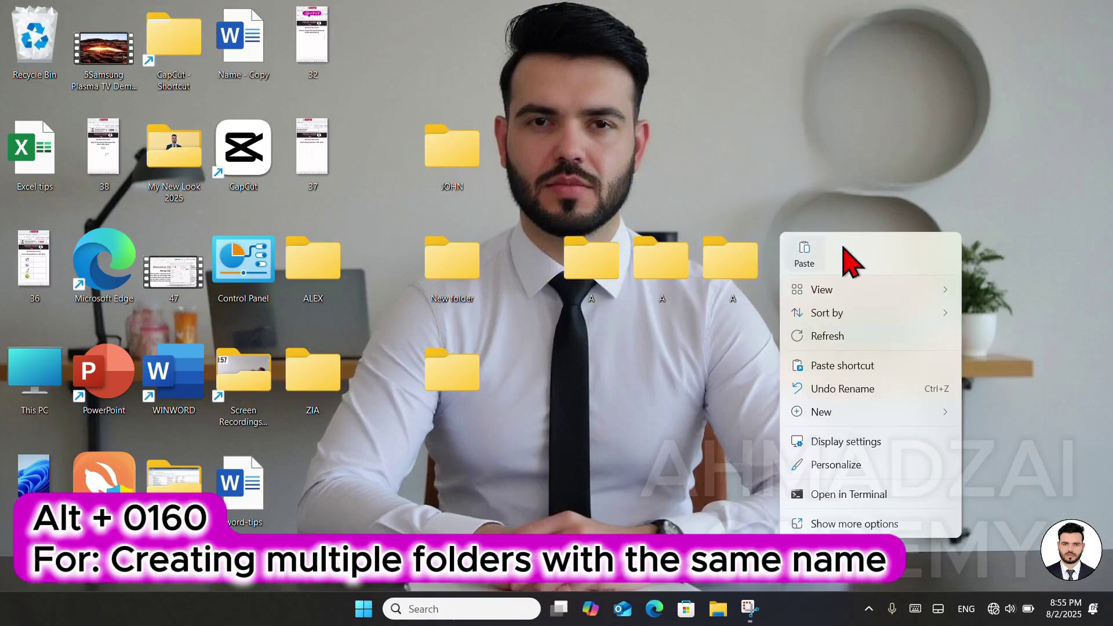
# Create a fourth folder named A, then select the A folders and the blank-named folder
pyautogui.moveTo(864, 414)
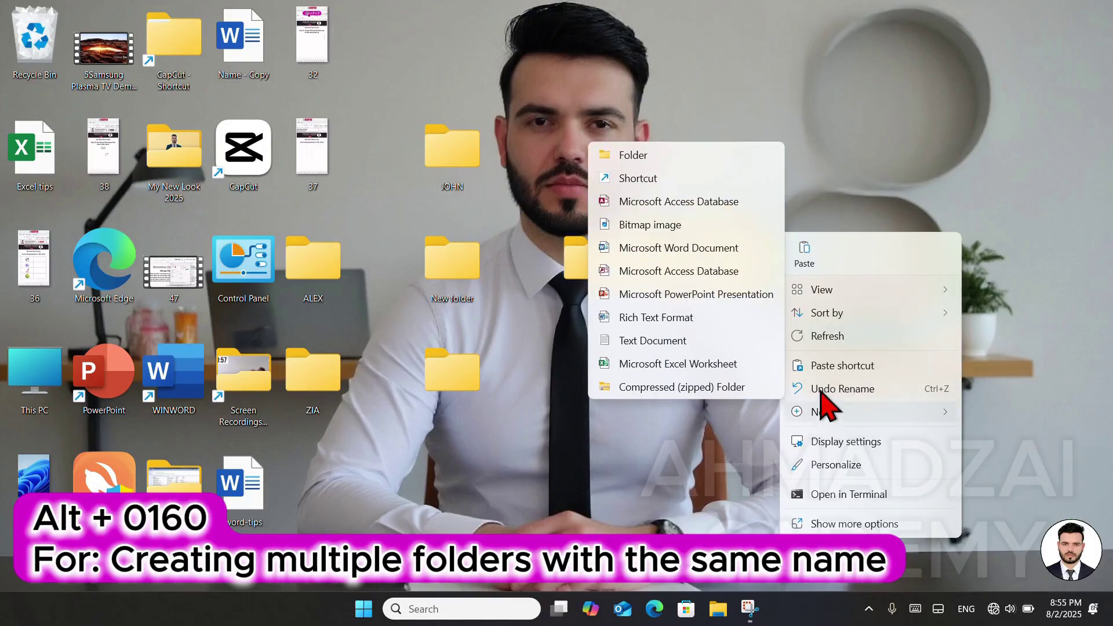
pyautogui.click(698, 159)
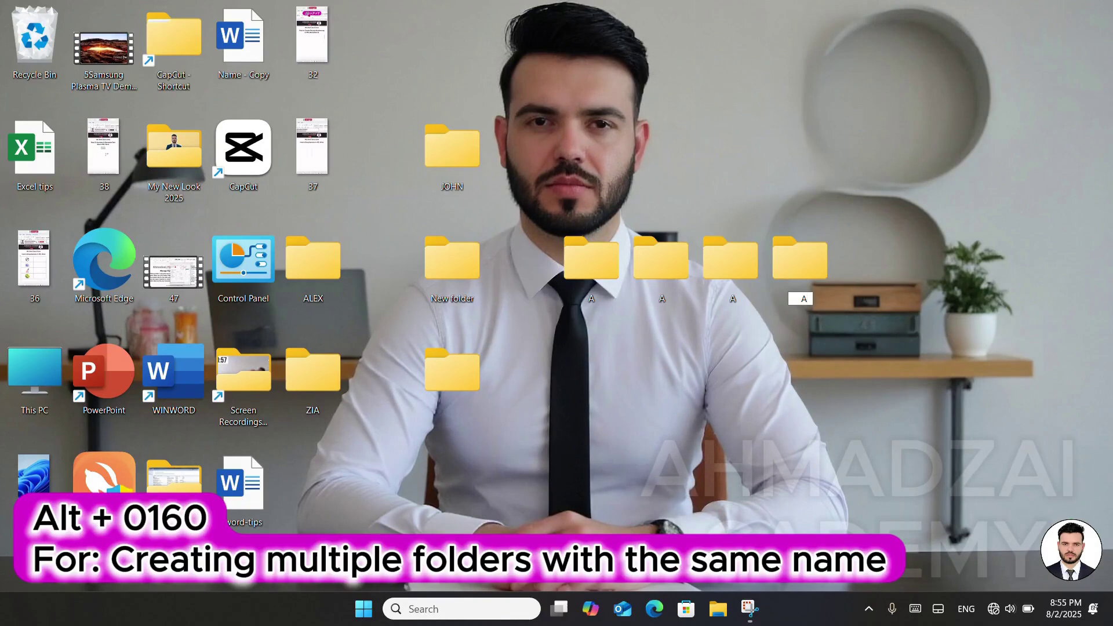
pyautogui.press('Return')
pyautogui.click(814, 379)
pyautogui.moveTo(535, 212); pyautogui.dragTo(832, 340)
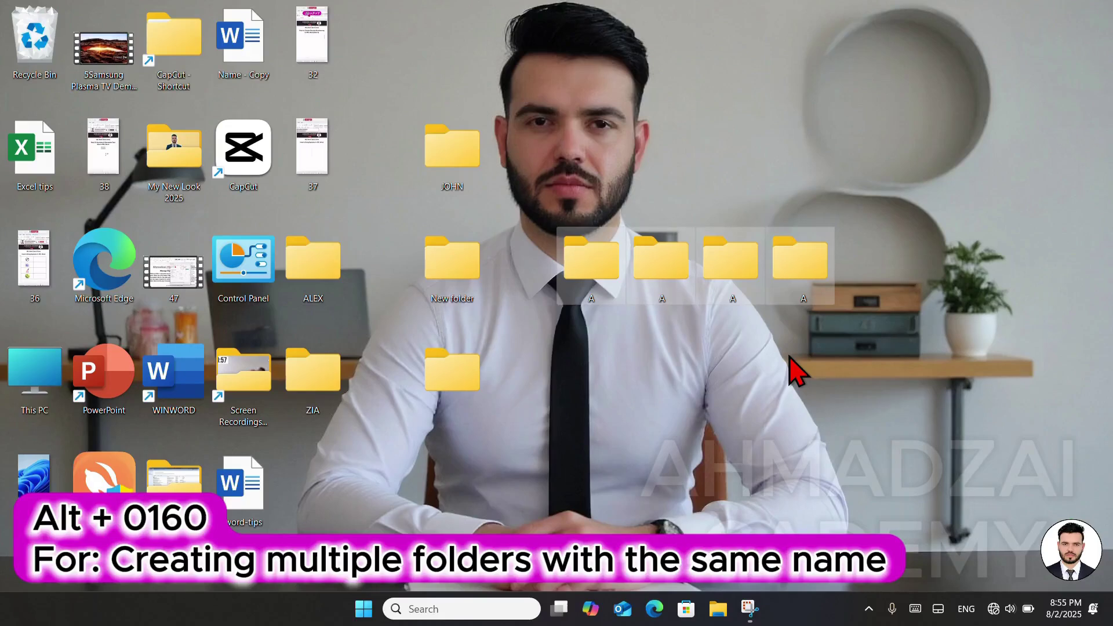
pyautogui.click(735, 365)
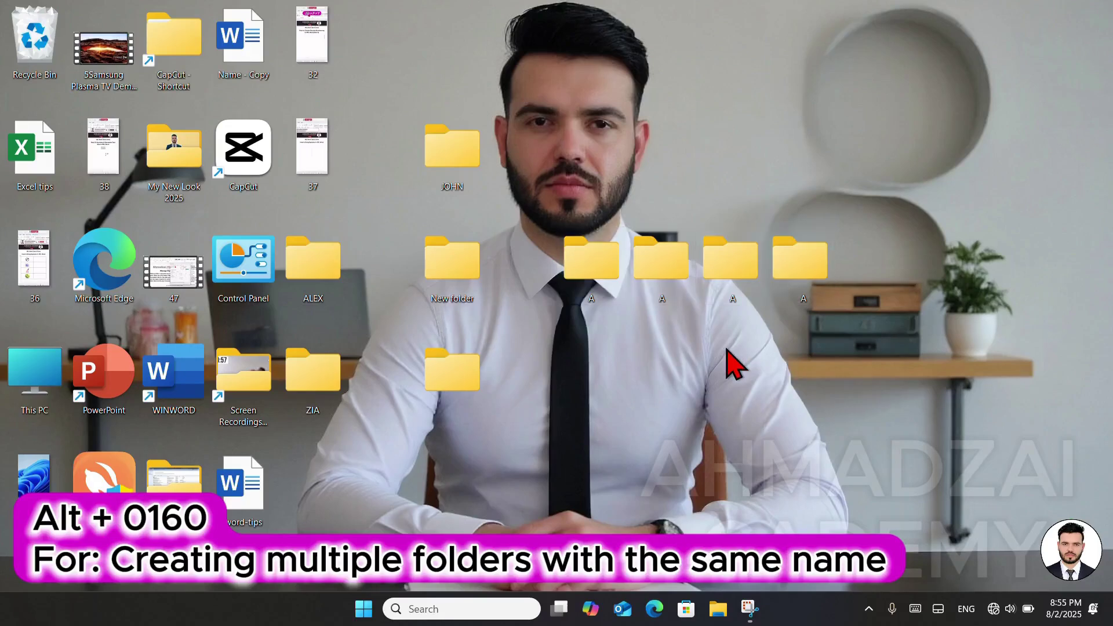
pyautogui.moveTo(512, 431); pyautogui.dragTo(402, 359)
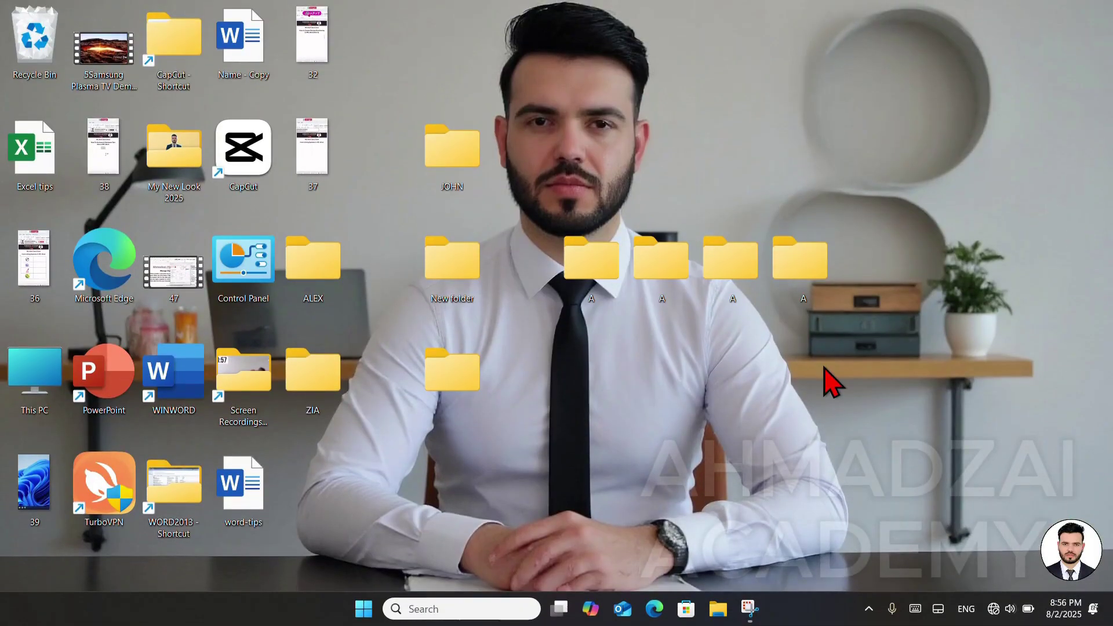
# Move the four A folders into the top row and add a default-named compressed (zipped) folder
pyautogui.moveTo(847, 363); pyautogui.dragTo(551, 173)
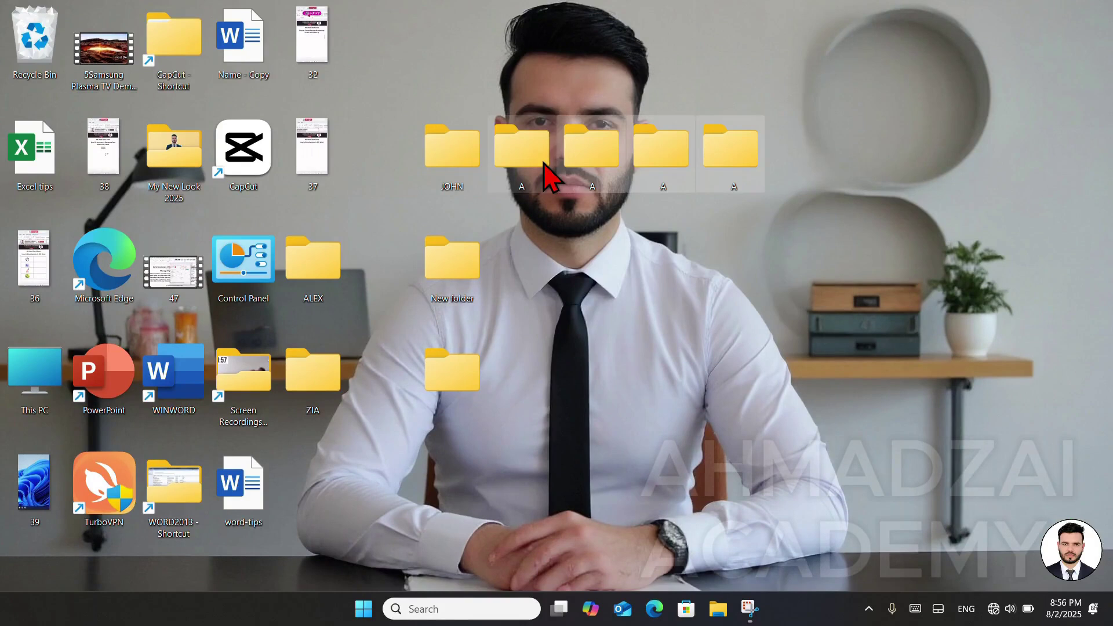
pyautogui.click(603, 252)
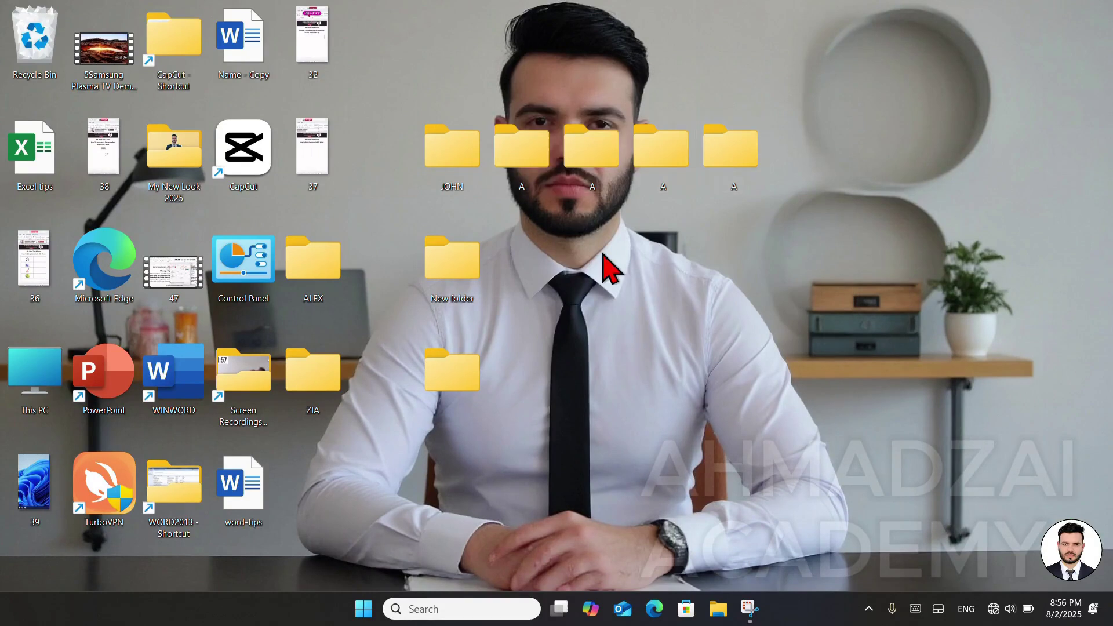
pyautogui.rightClick(544, 243)
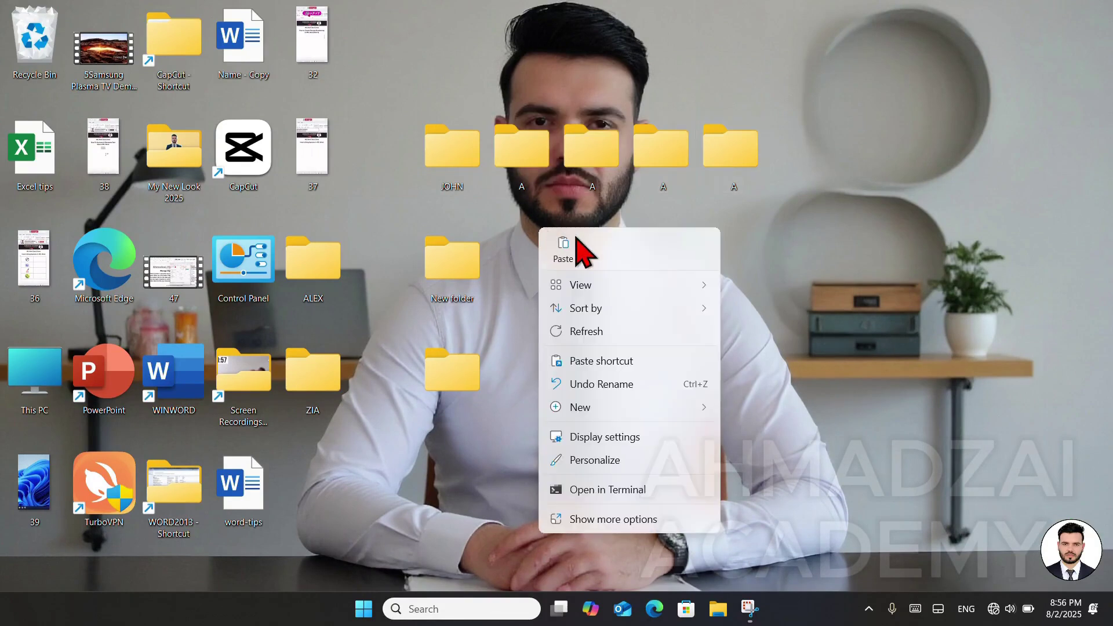
pyautogui.moveTo(620, 413)
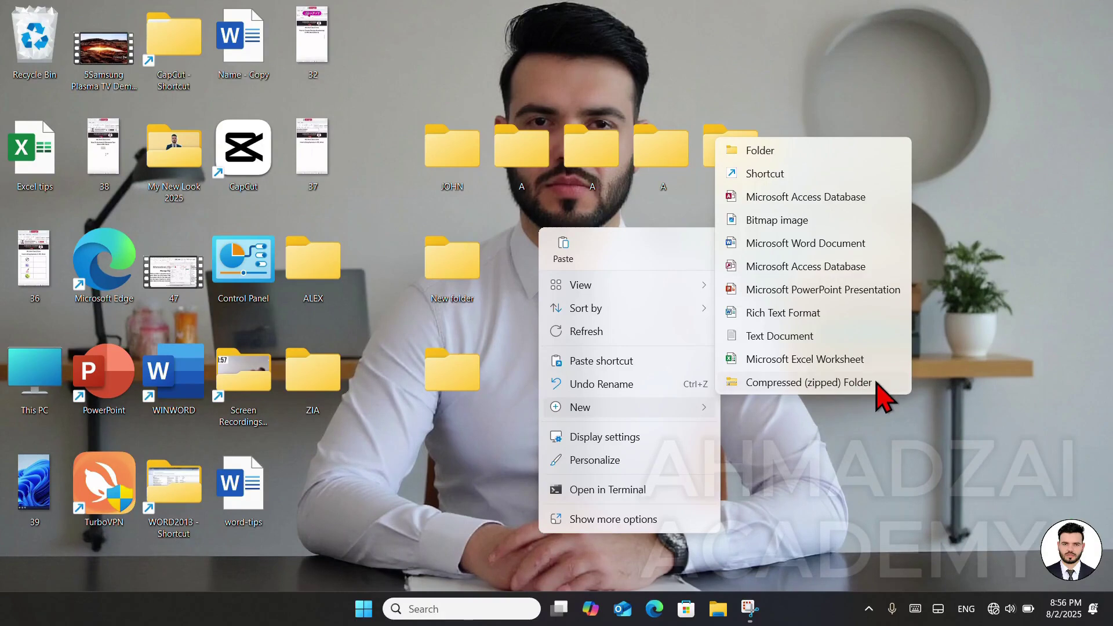
pyautogui.click(808, 381)
pyautogui.click(774, 371)
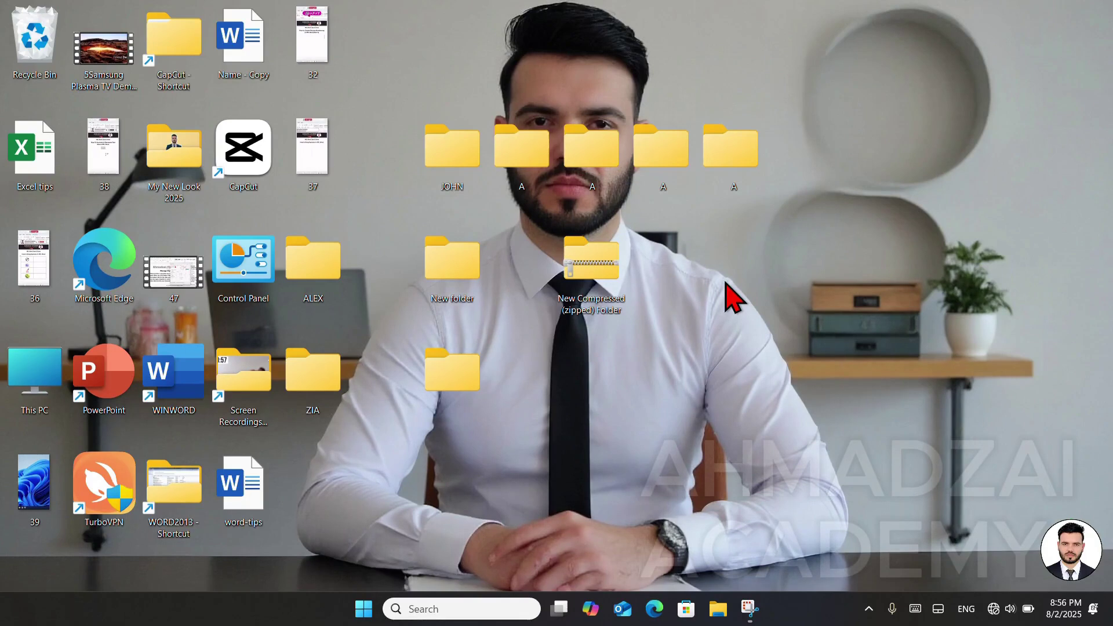
pyautogui.doubleClick(608, 277)
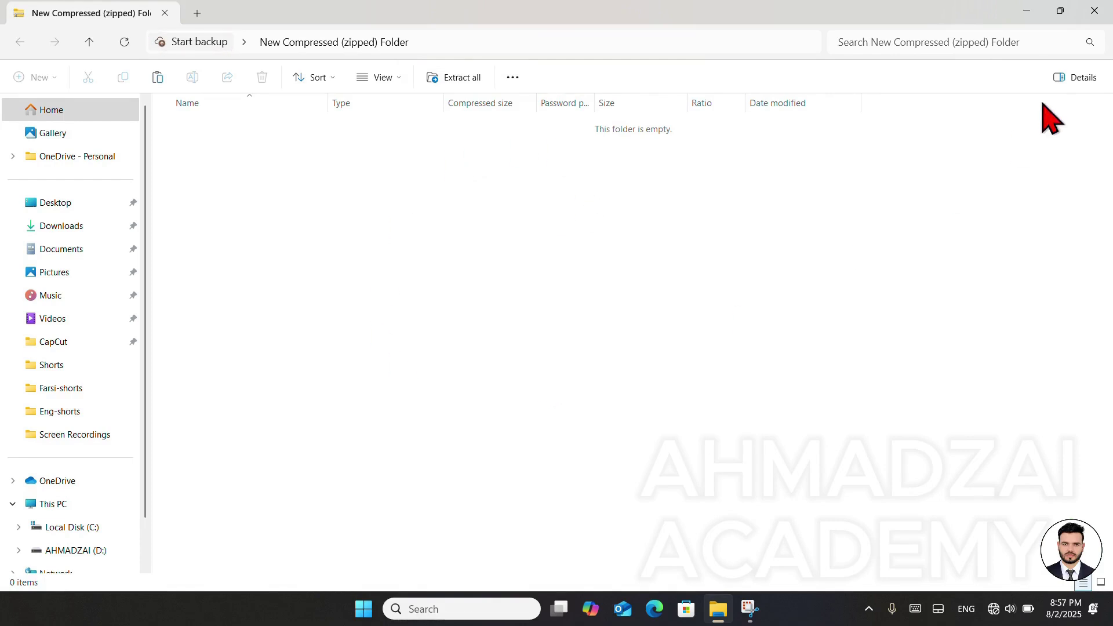
pyautogui.click(1094, 11)
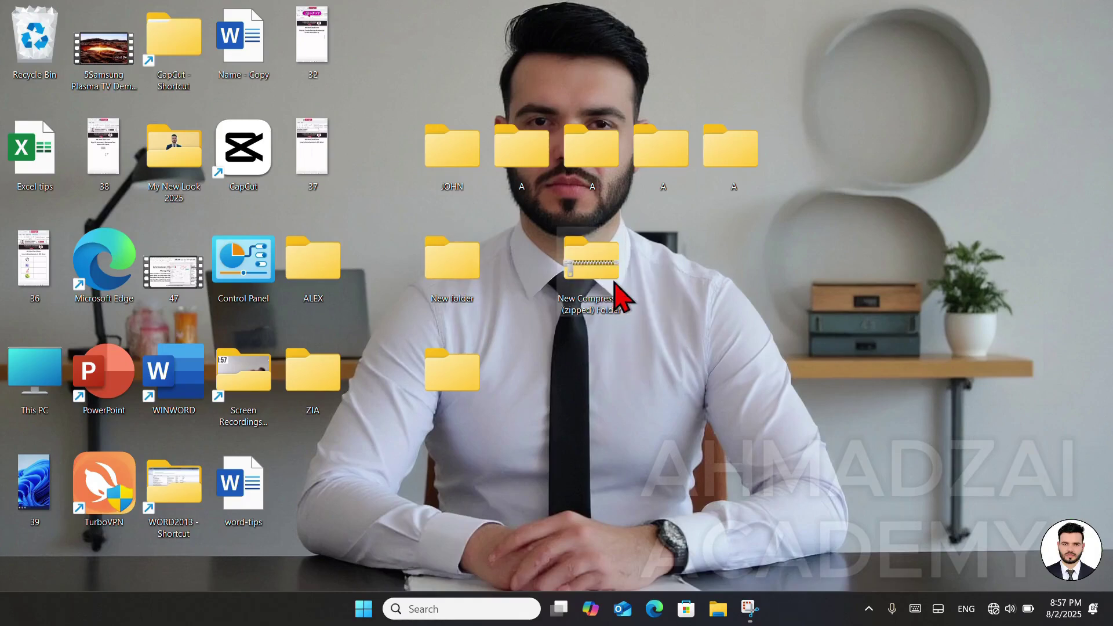
pyautogui.moveTo(617, 284)
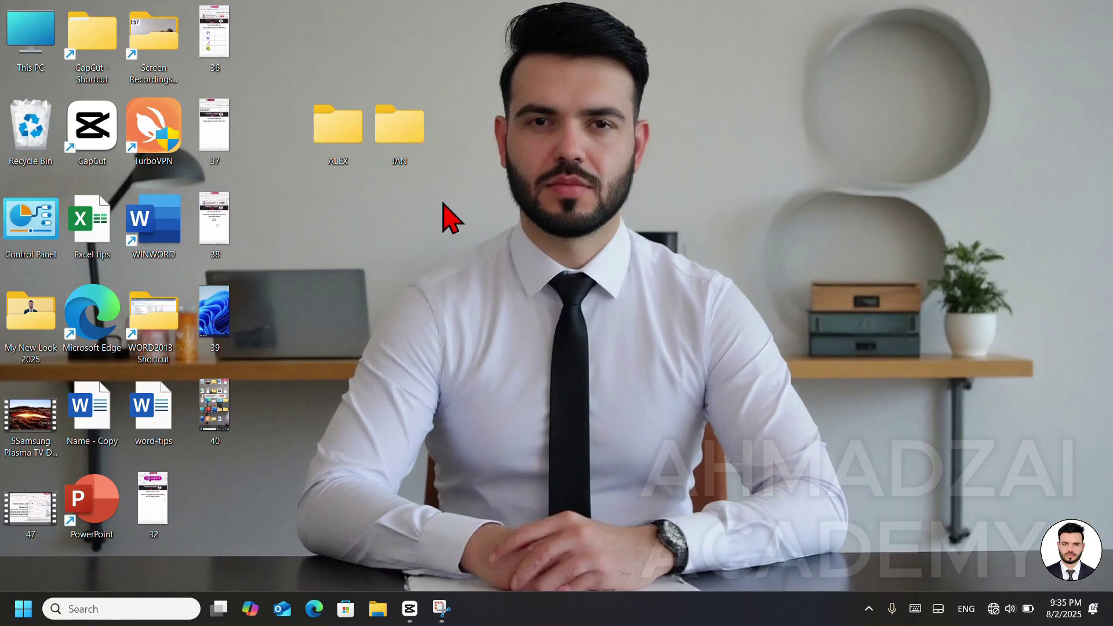
# Open JAN's Properties with Alt+Enter, reposition the window, then close it
pyautogui.click(416, 141)
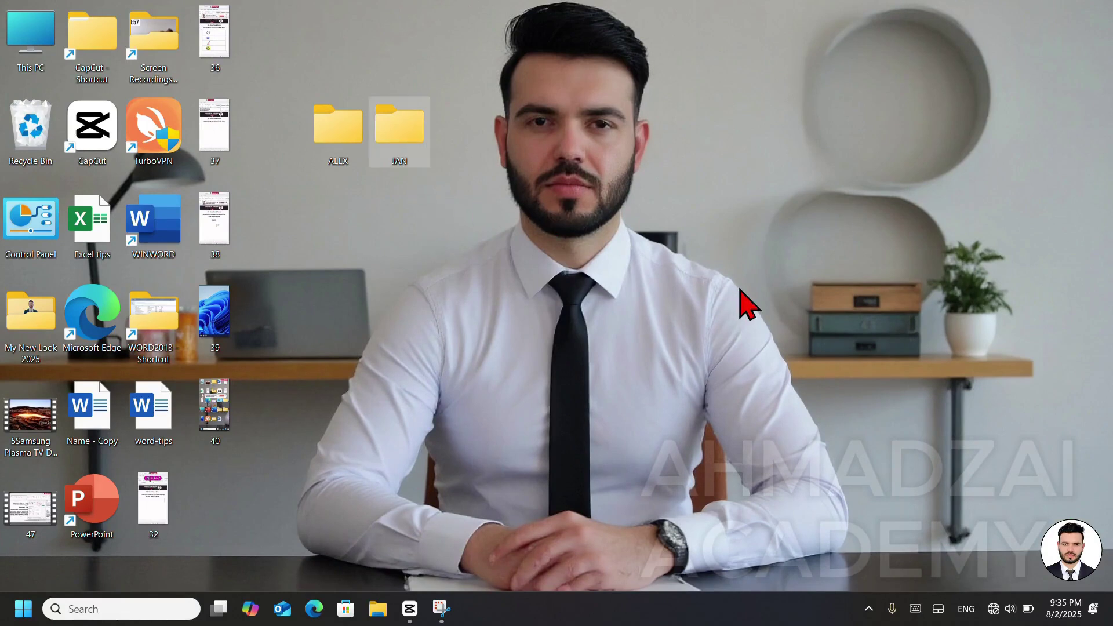
pyautogui.hotkey('alt', 'Return')
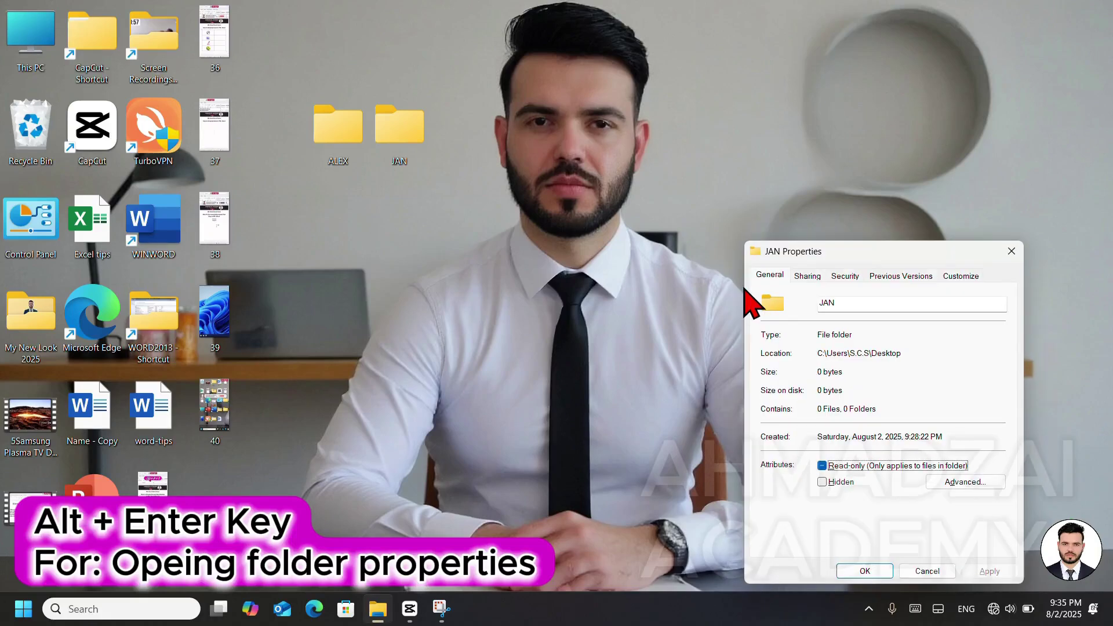
pyautogui.moveTo(817, 256); pyautogui.dragTo(489, 199)
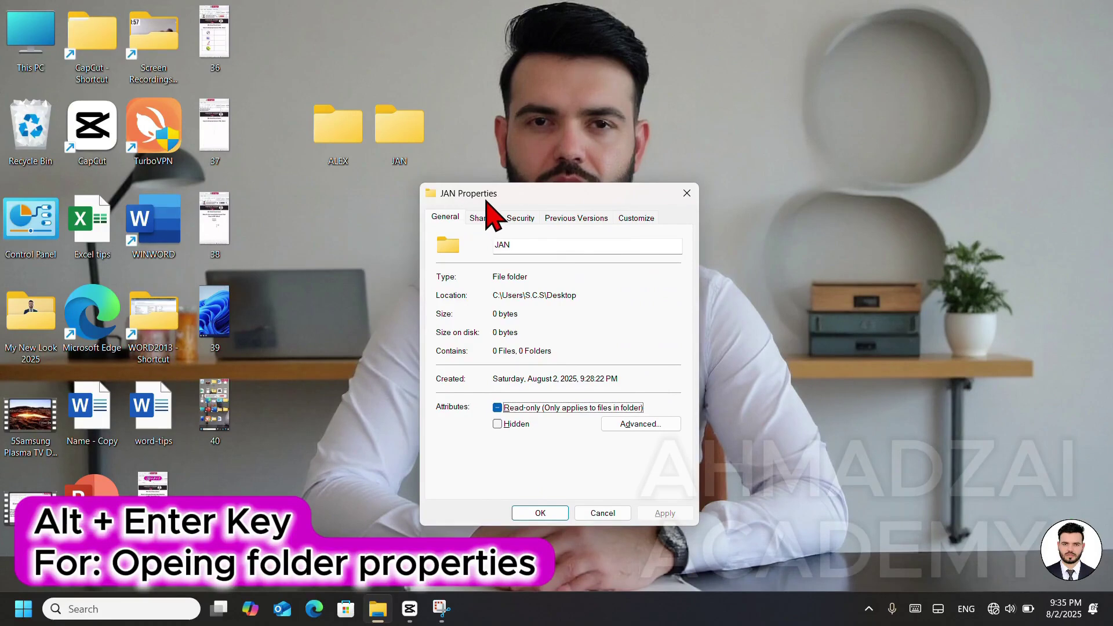
pyautogui.click(687, 194)
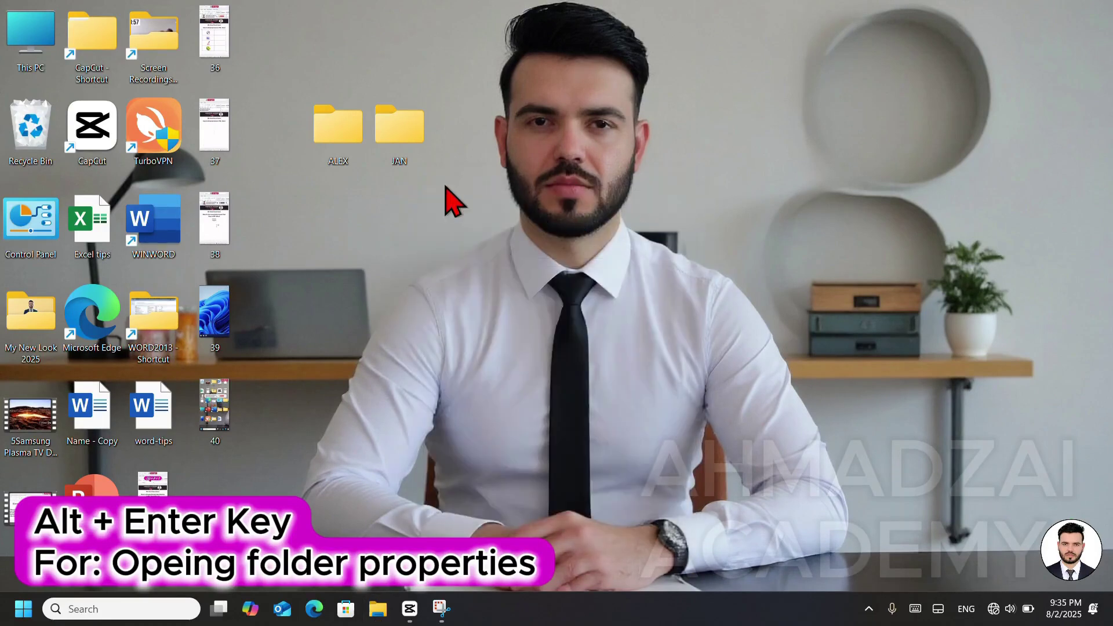
# Set JAN's folder icon to the red power-button icon via Customize > Change Icon
pyautogui.rightClick(404, 139)
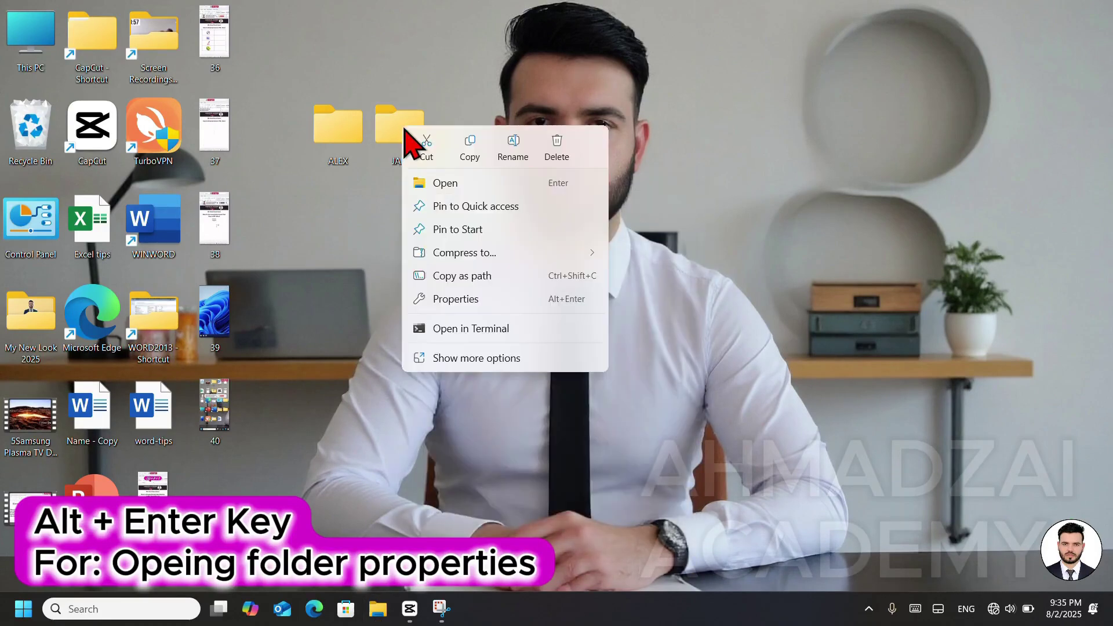
pyautogui.click(483, 294)
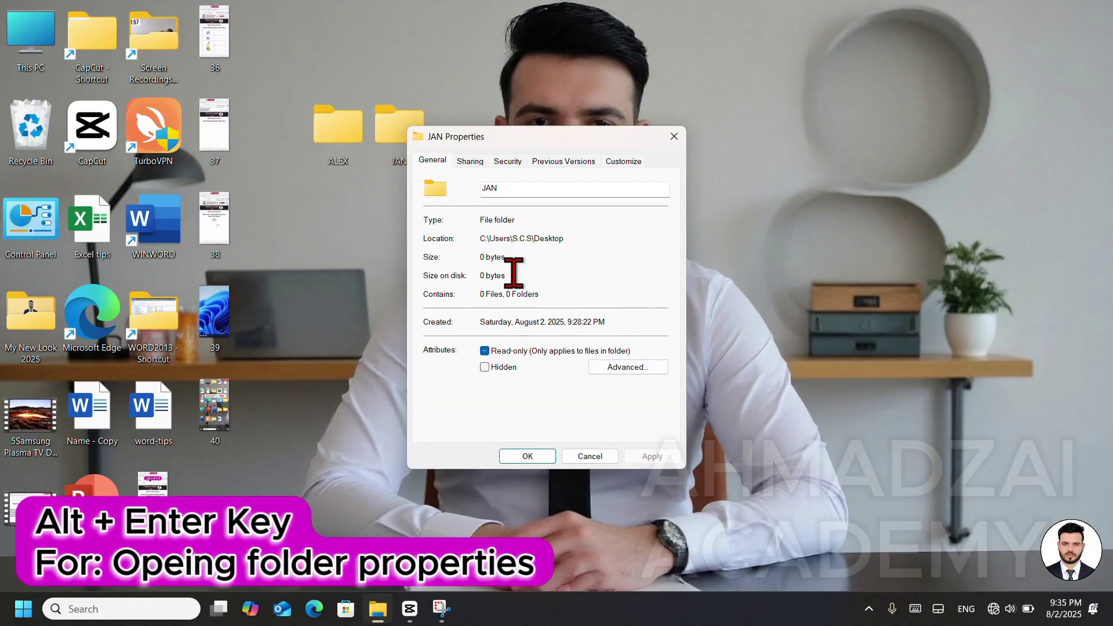
pyautogui.click(622, 162)
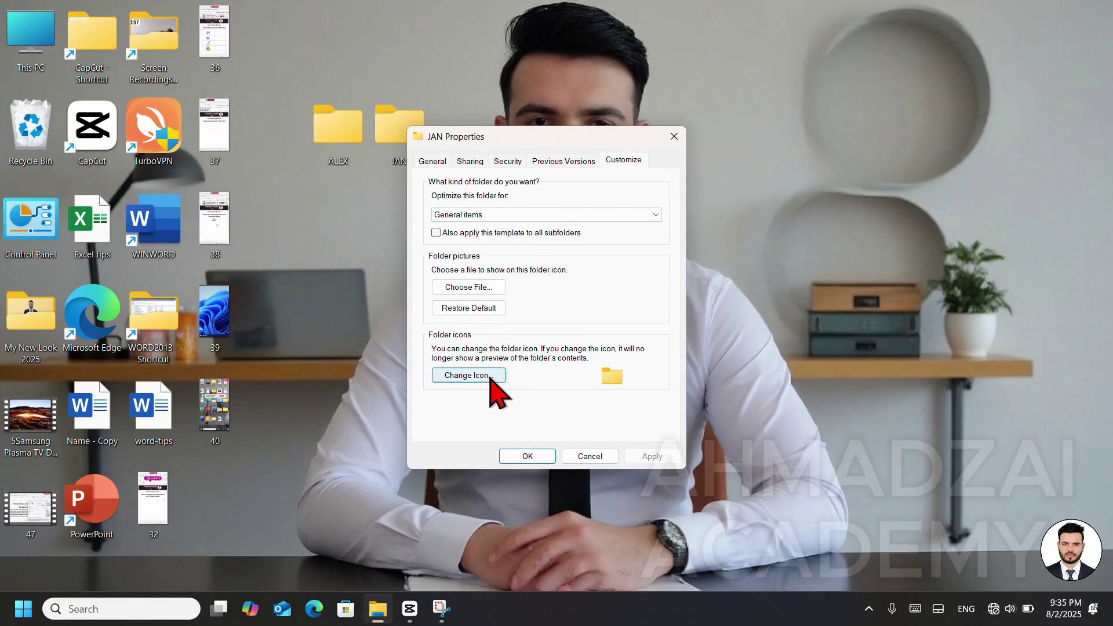
pyautogui.click(491, 378)
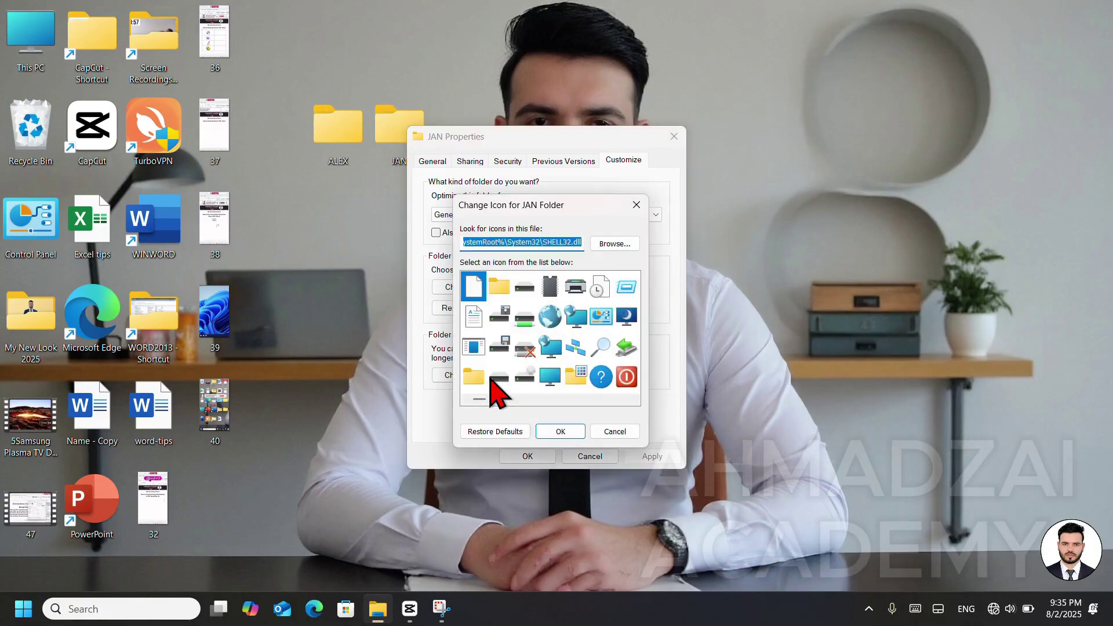
pyautogui.click(626, 377)
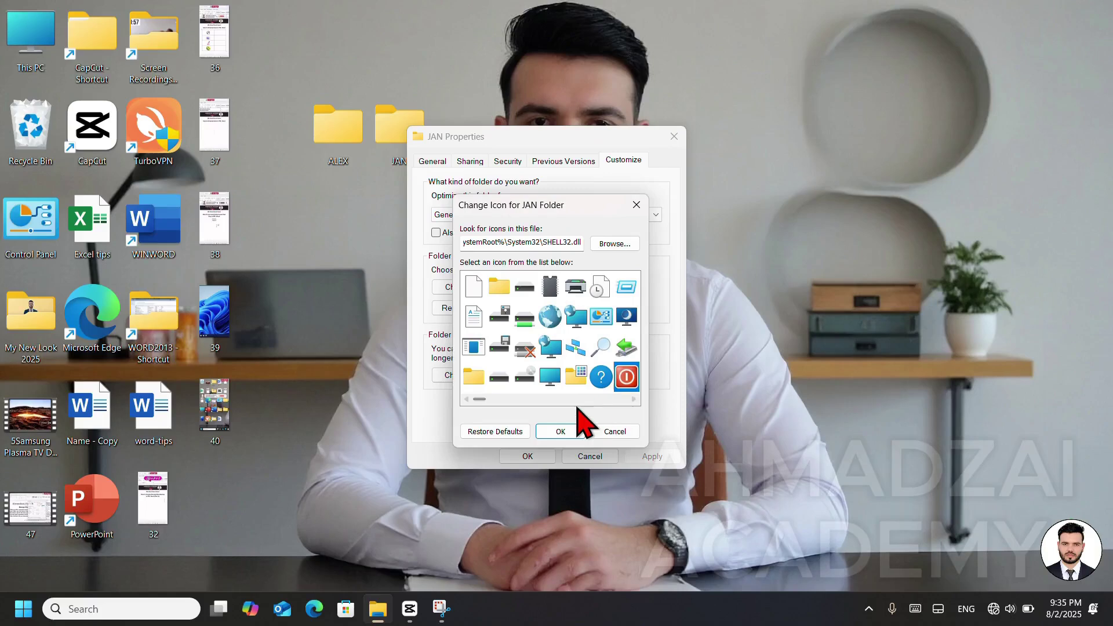
pyautogui.click(559, 431)
pyautogui.click(537, 456)
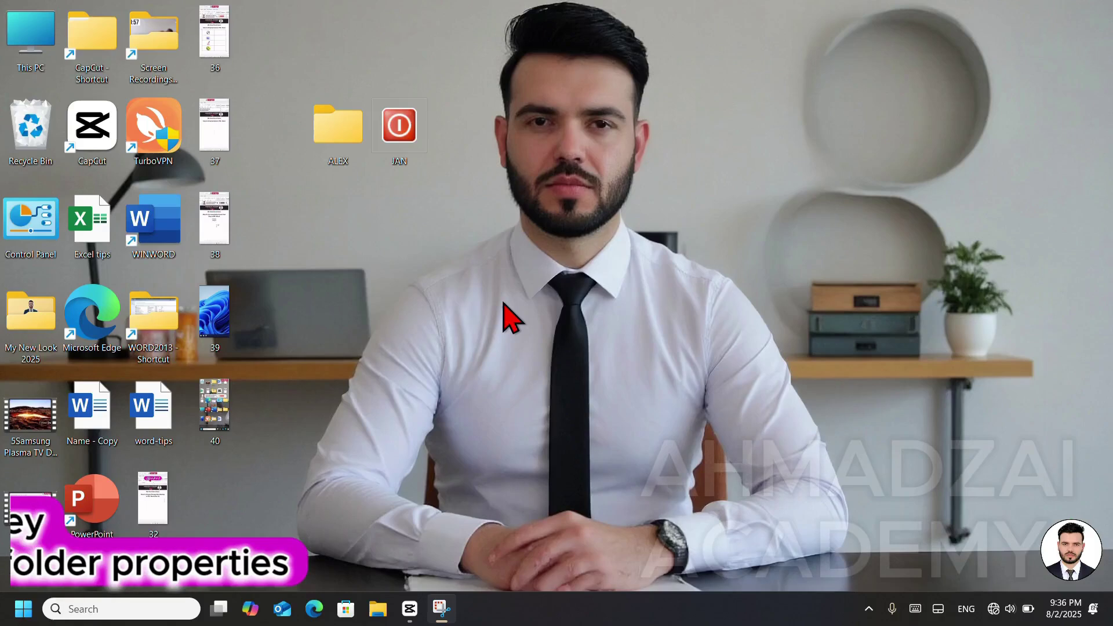
# Restore JAN's default folder icon using Restore Defaults in the Customize settings
pyautogui.click(411, 145)
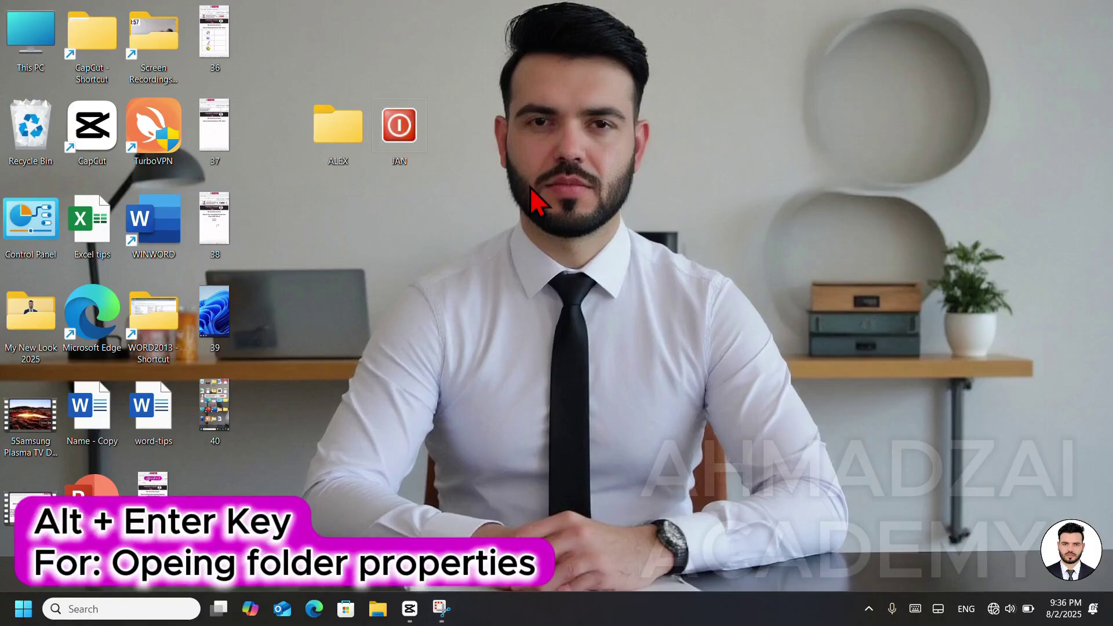
pyautogui.hotkey('alt', 'Return')
pyautogui.click(745, 223)
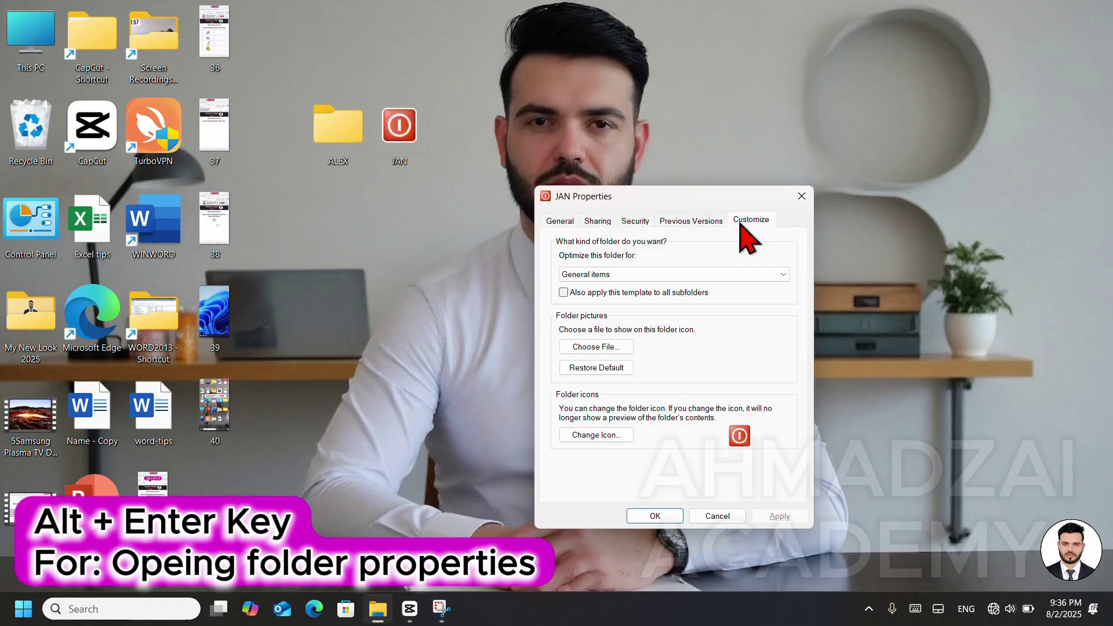
pyautogui.click(587, 435)
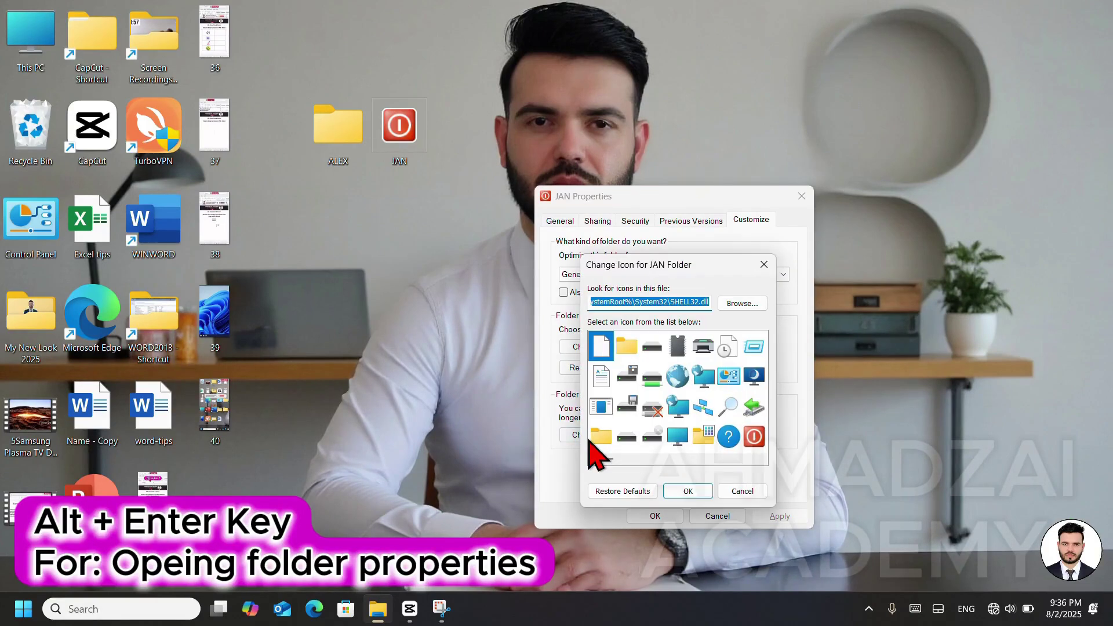
pyautogui.click(654, 491)
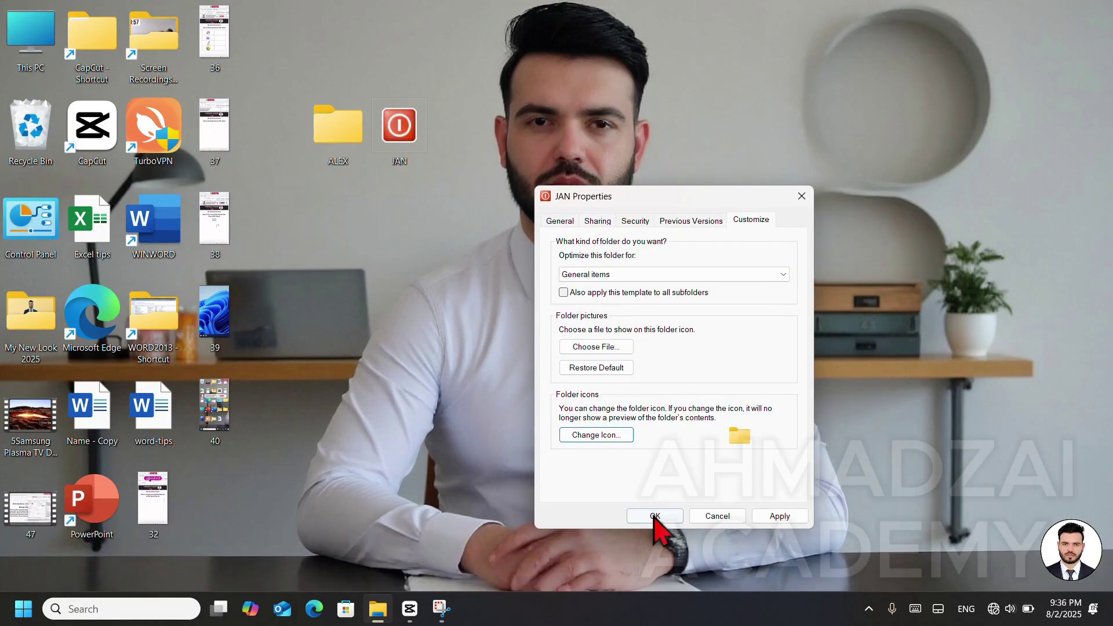
pyautogui.click(654, 515)
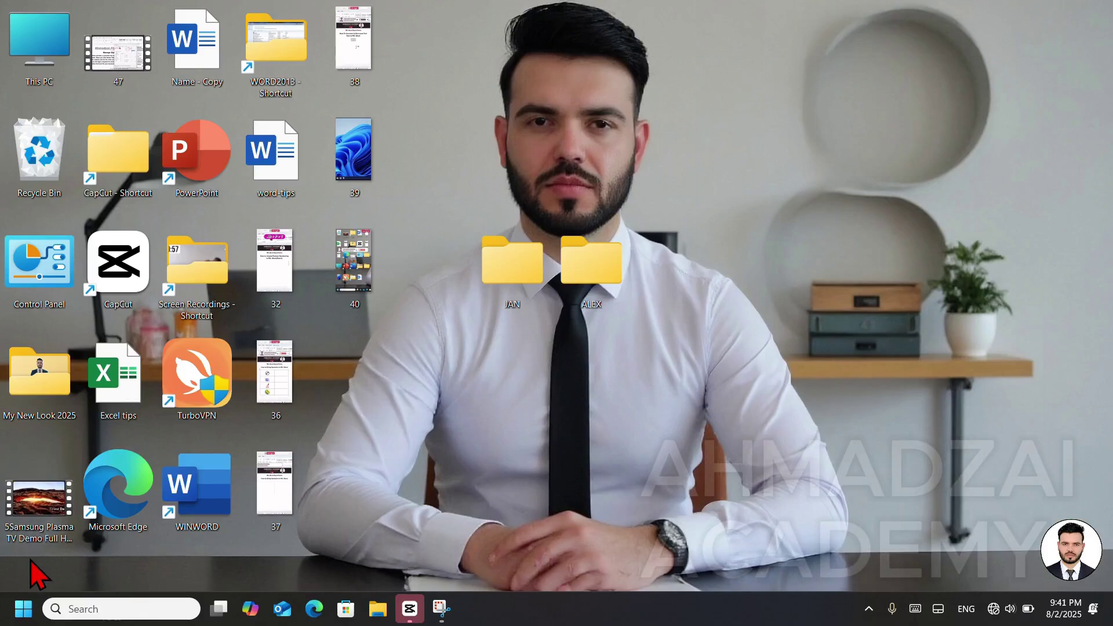
# Launch Paint and import the photo from the My New Look 2025 folder onto the canvas
pyautogui.click(26, 617)
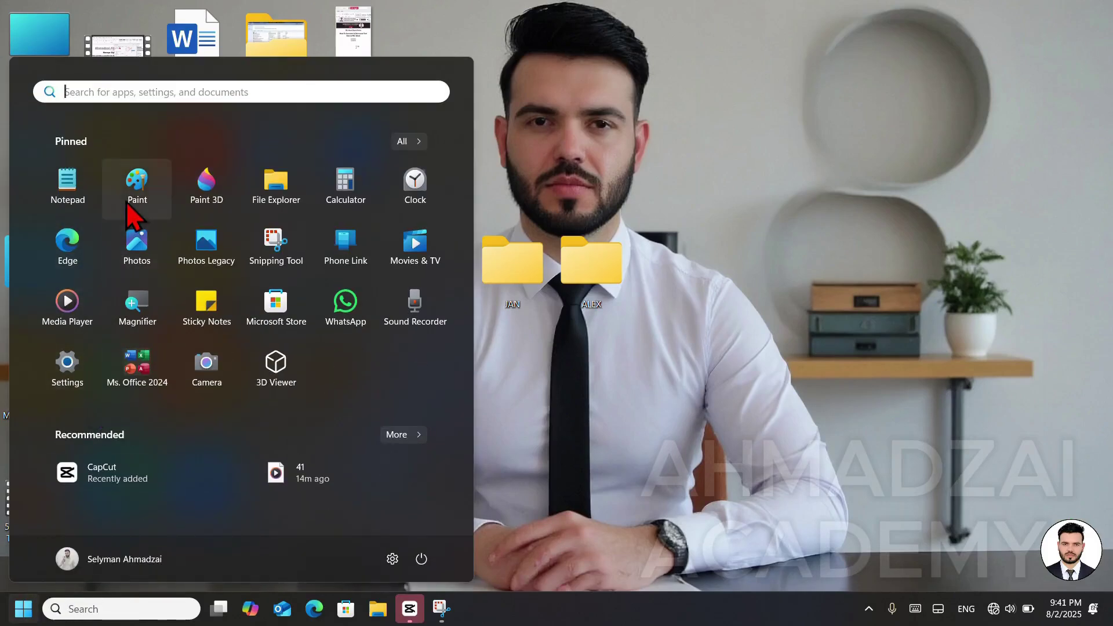
pyautogui.click(145, 199)
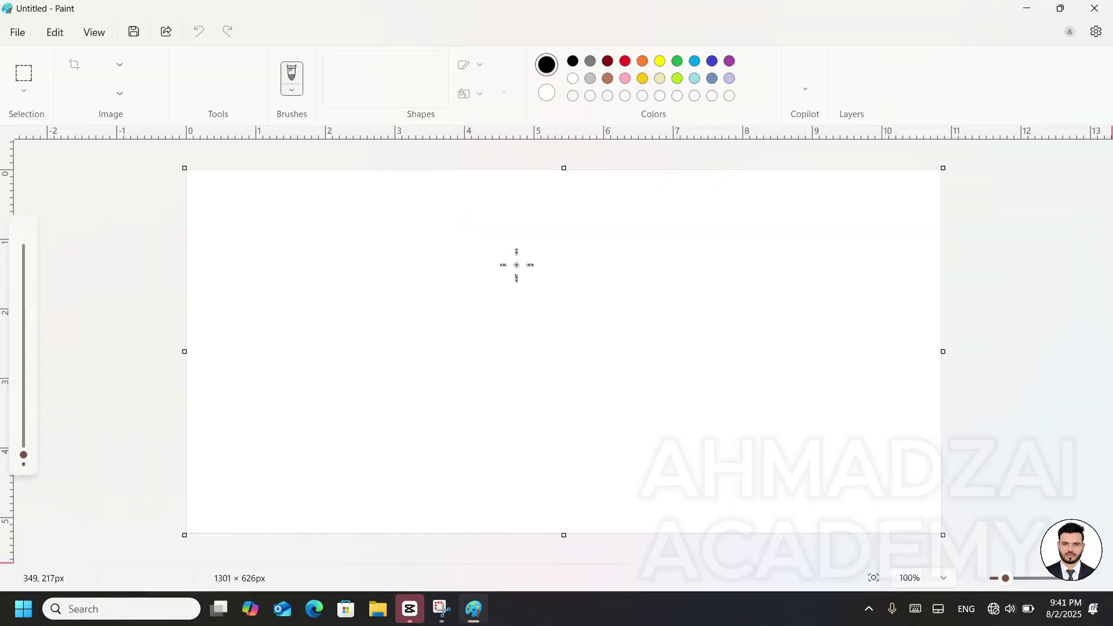
pyautogui.click(23, 35)
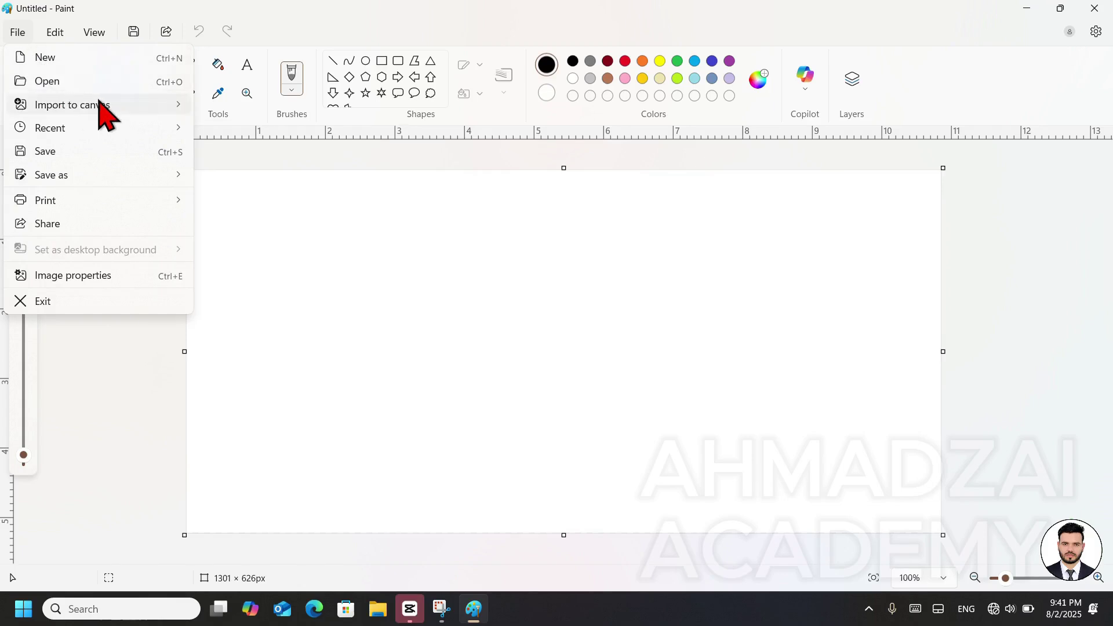
pyautogui.moveTo(124, 108)
pyautogui.click(230, 109)
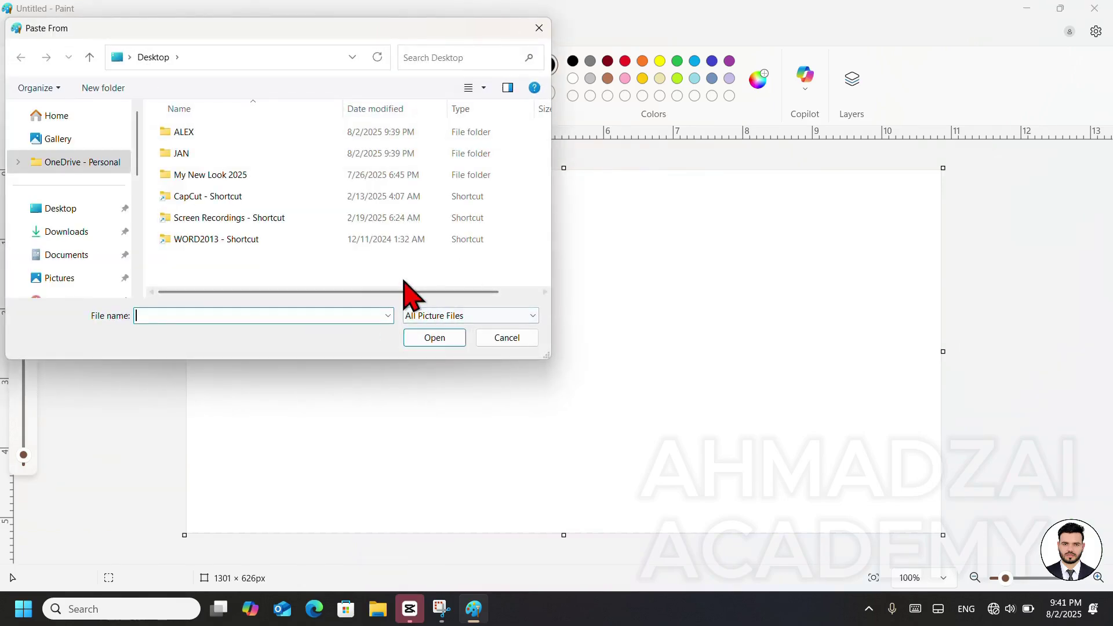
pyautogui.doubleClick(270, 175)
pyautogui.doubleClick(273, 189)
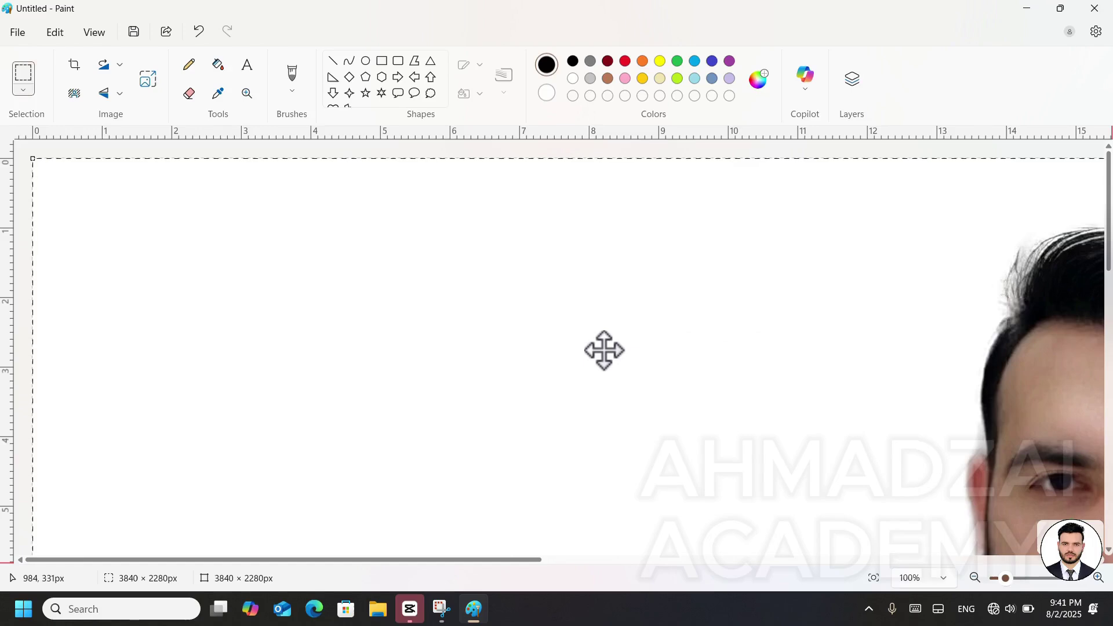
# Shrink the photo to 10% and crop the canvas to 384 × 228 px around it
pyautogui.hotkey('ctrl', 'w')
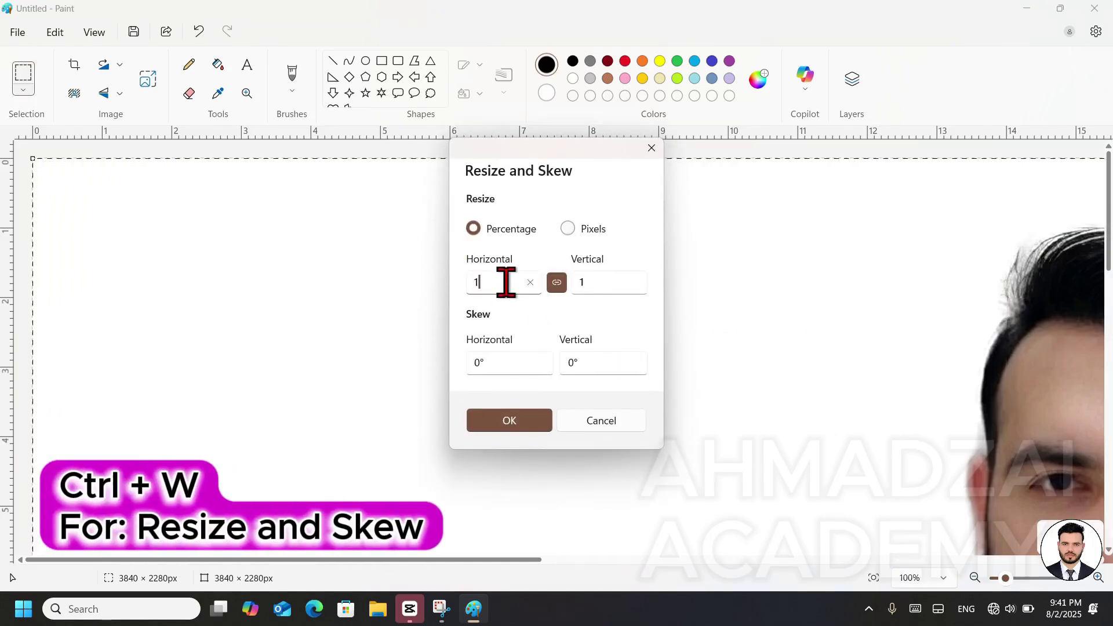
pyautogui.press('Return')
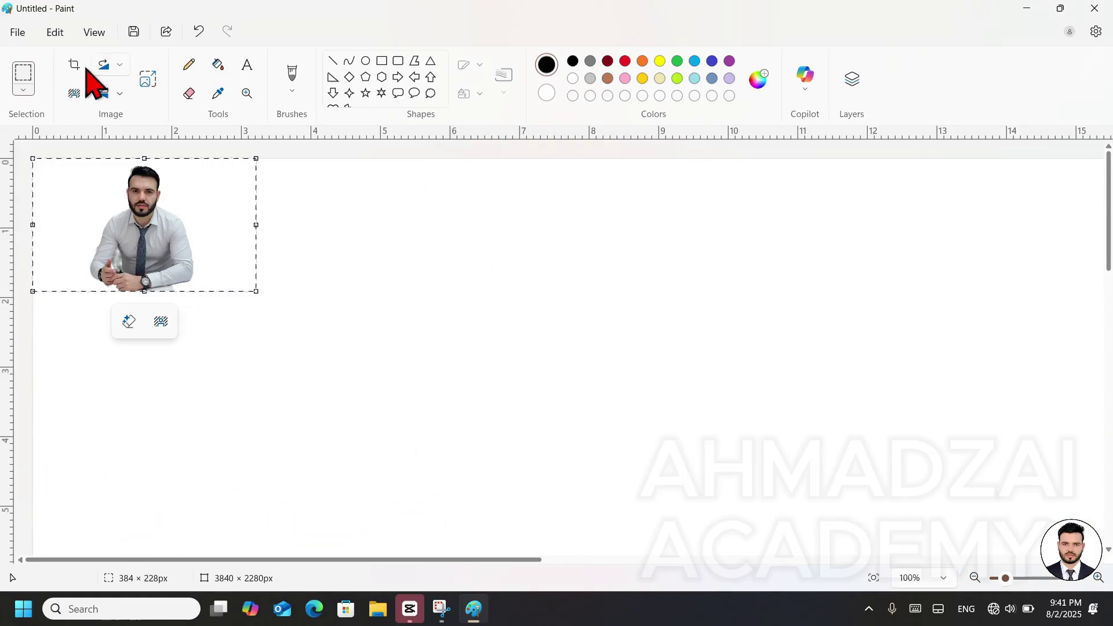
pyautogui.click(68, 71)
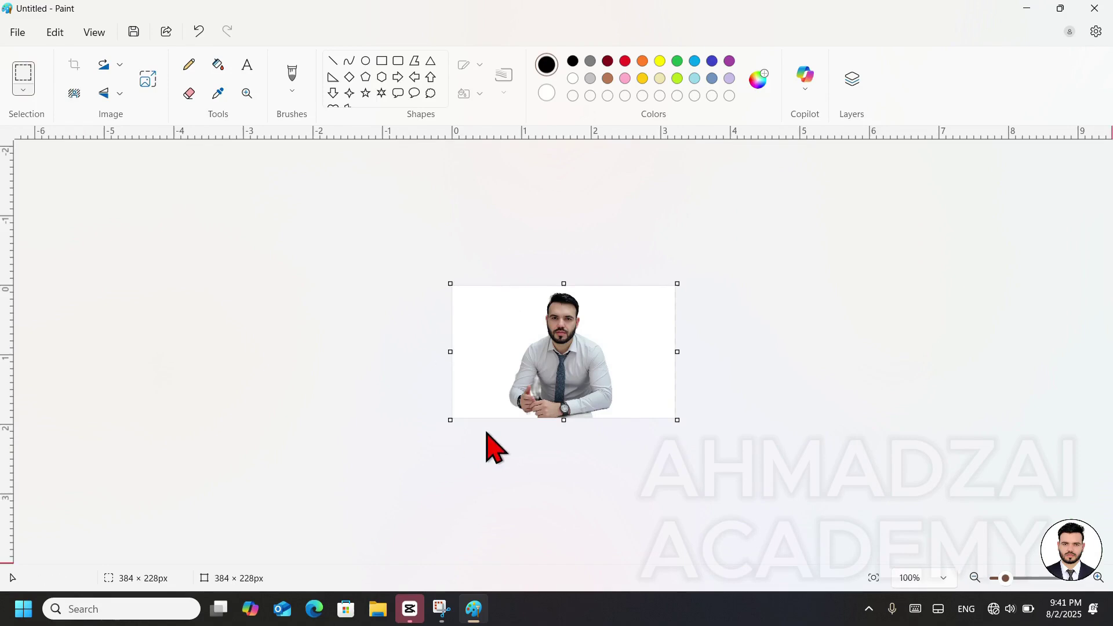
# Save the shrunken picture to the Desktop as a.ico, then close Paint
pyautogui.click(27, 34)
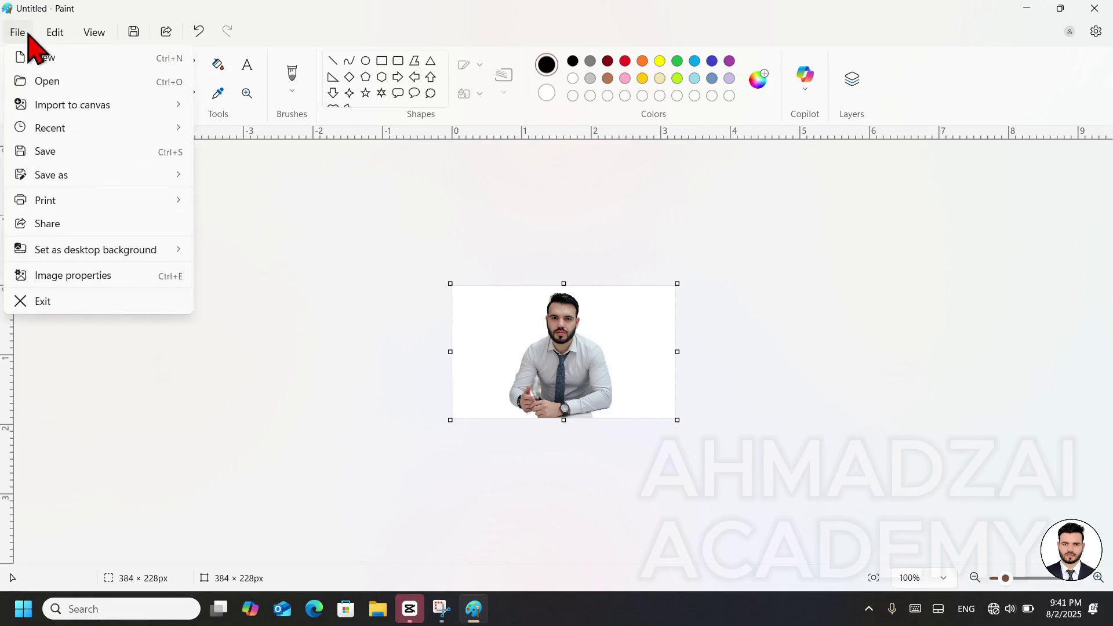
pyautogui.moveTo(107, 174)
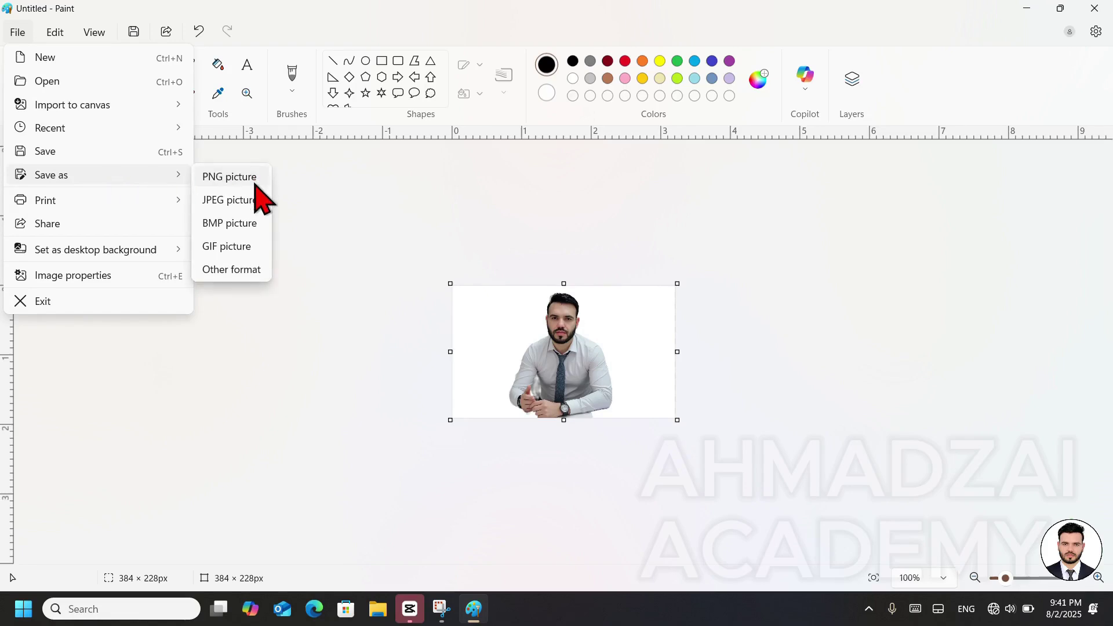
pyautogui.click(253, 272)
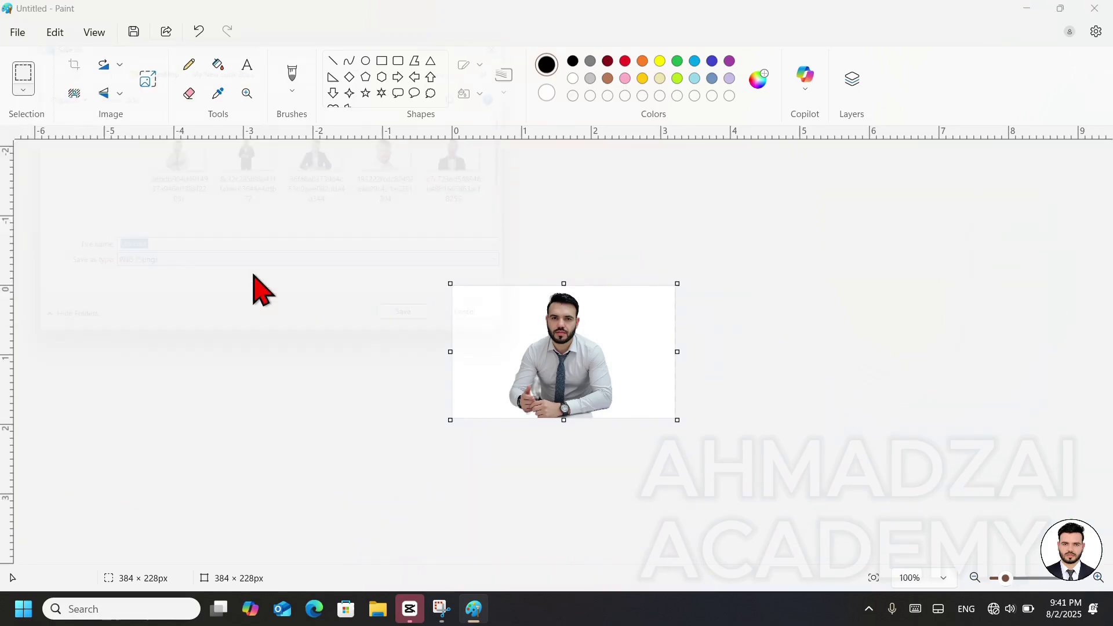
pyautogui.click(96, 207)
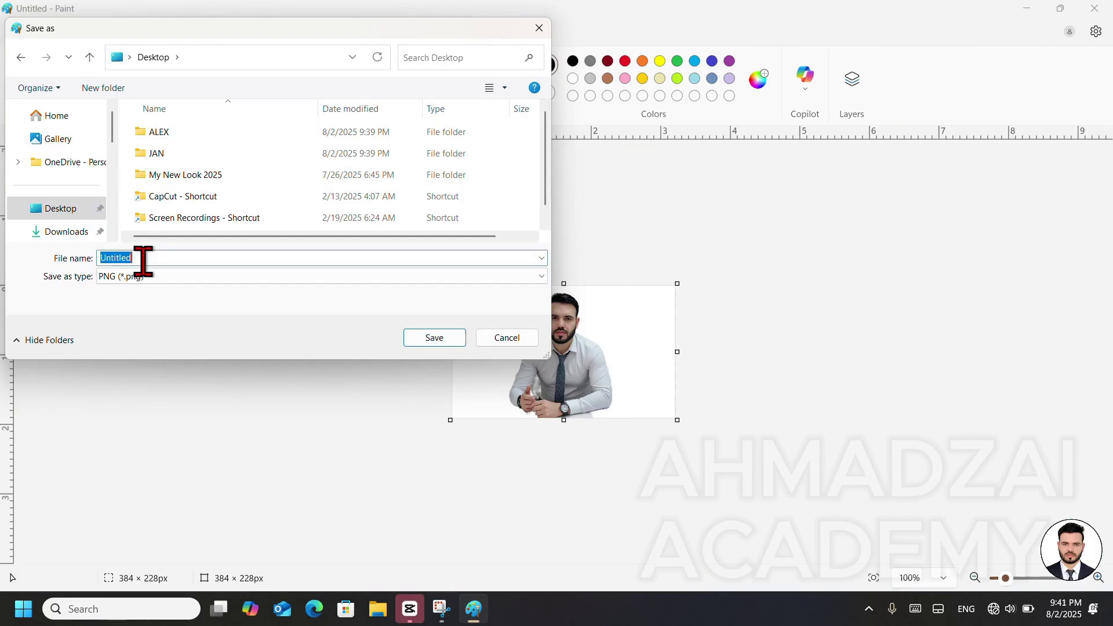
pyautogui.write('a.ico')
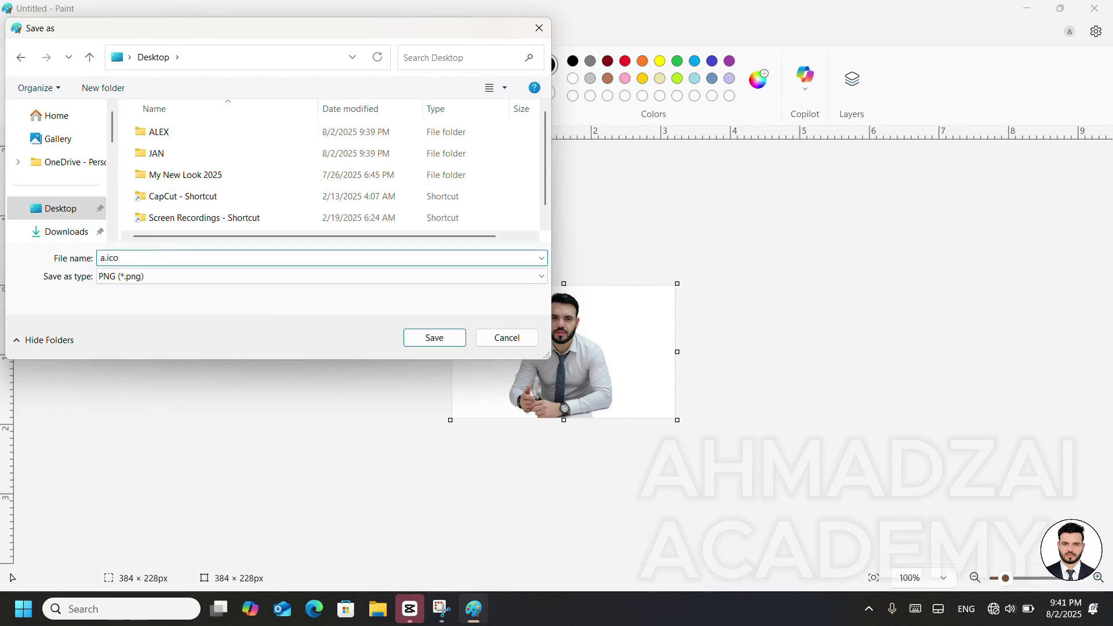
pyautogui.click(436, 339)
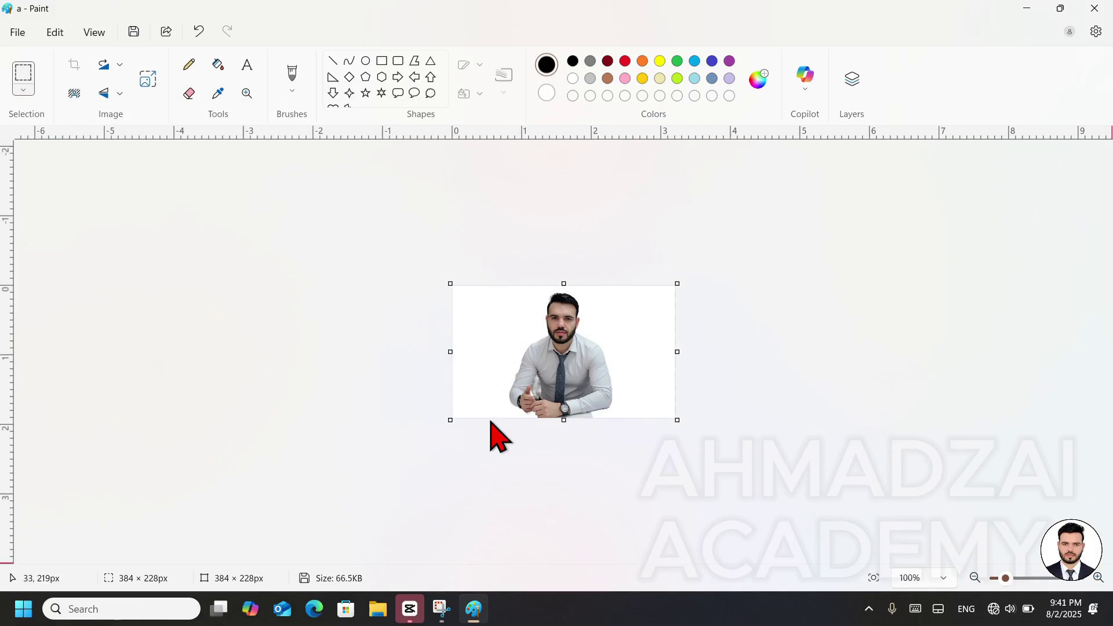
pyautogui.click(1094, 8)
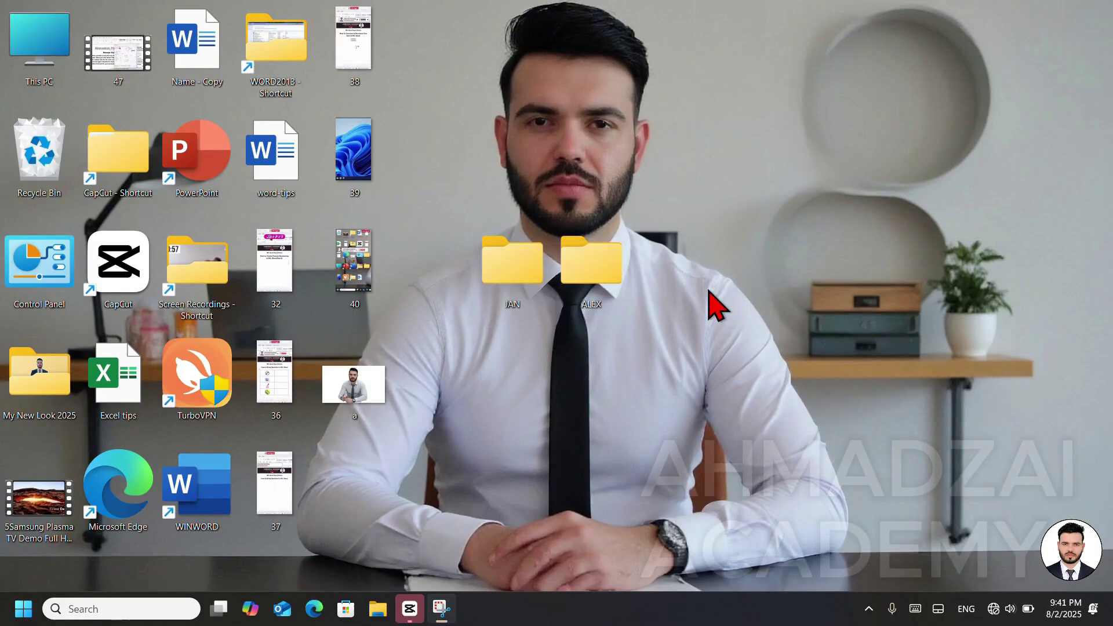
# Open the JAN folder's Properties at its Customize settings
pyautogui.rightClick(515, 275)
pyautogui.click(480, 406)
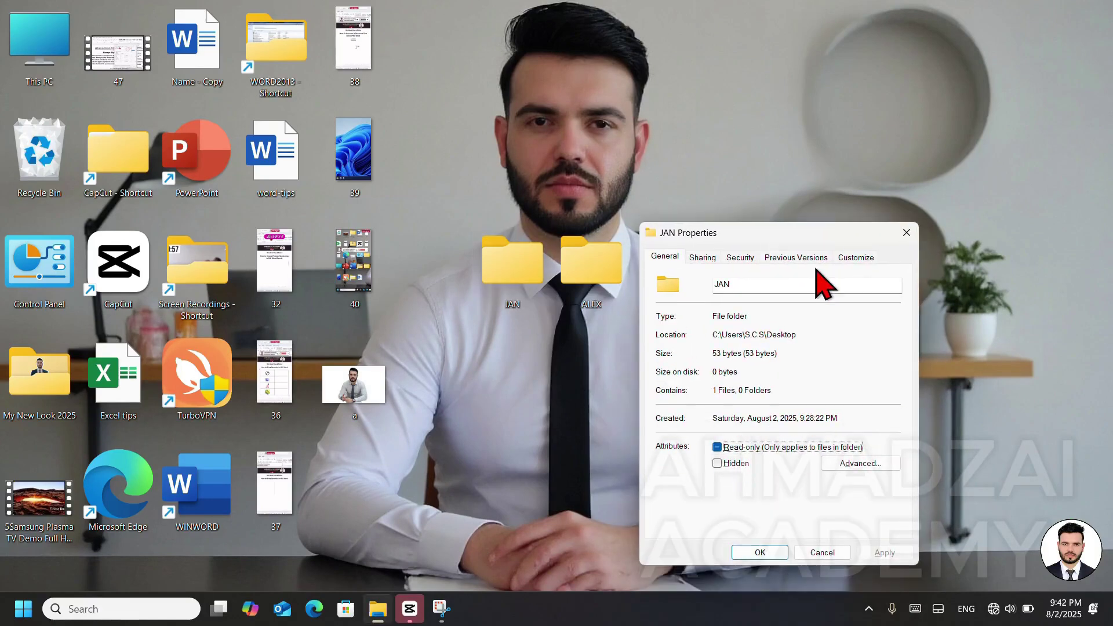
pyautogui.click(855, 256)
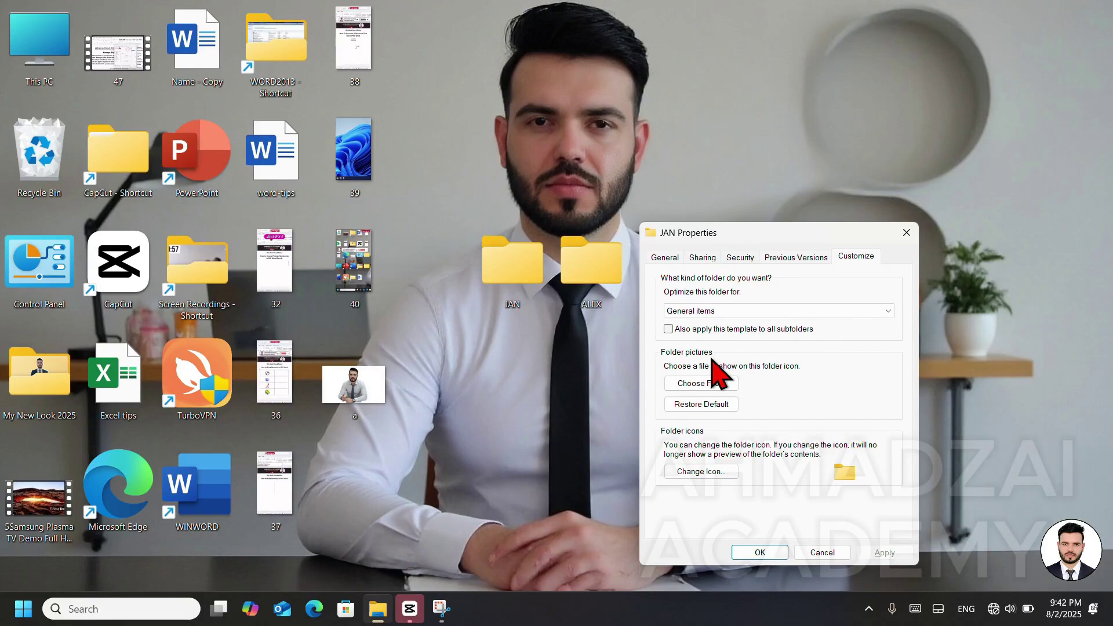
# Choose Desktop\a as JAN's folder picture and confirm with OK
pyautogui.click(732, 387)
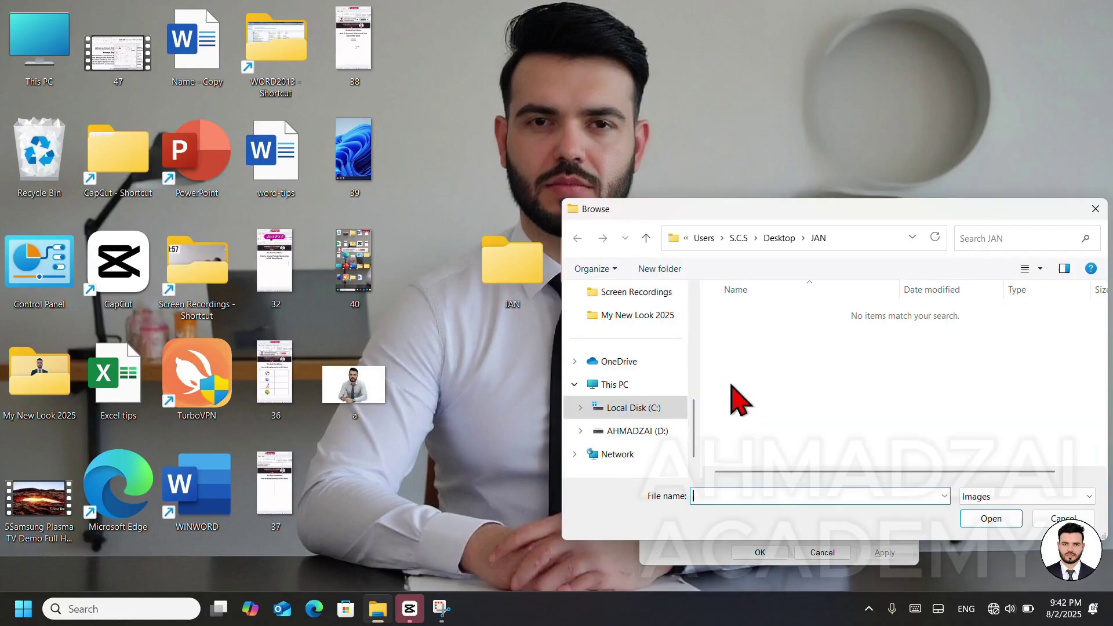
pyautogui.scroll(5, 649, 391)
pyautogui.scroll(-2, 651, 398)
pyautogui.scroll(2, 635, 391)
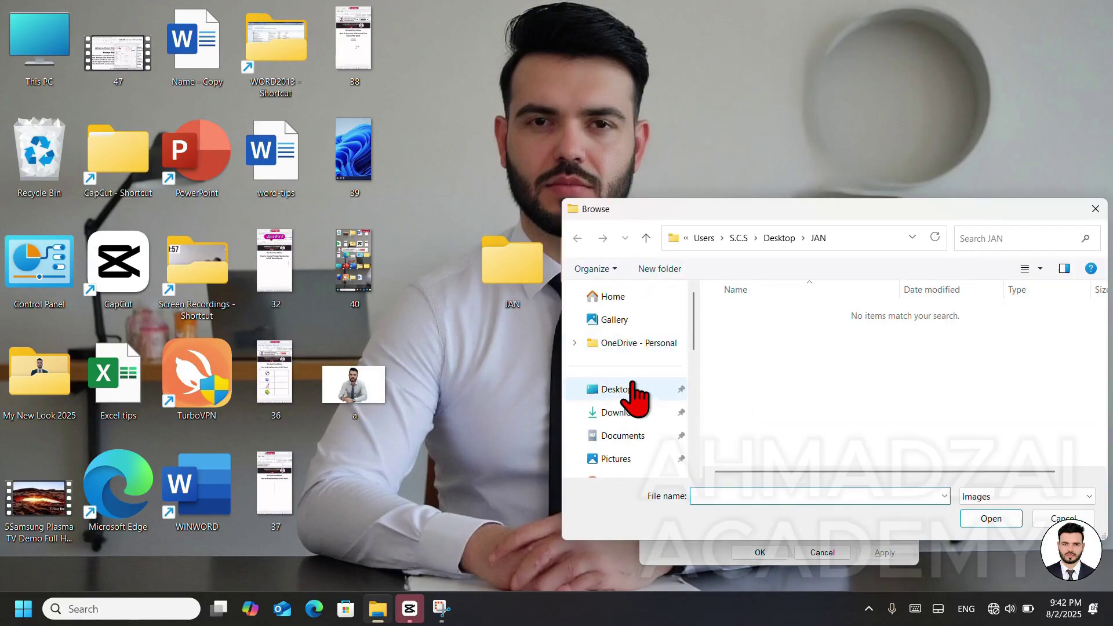
pyautogui.click(632, 389)
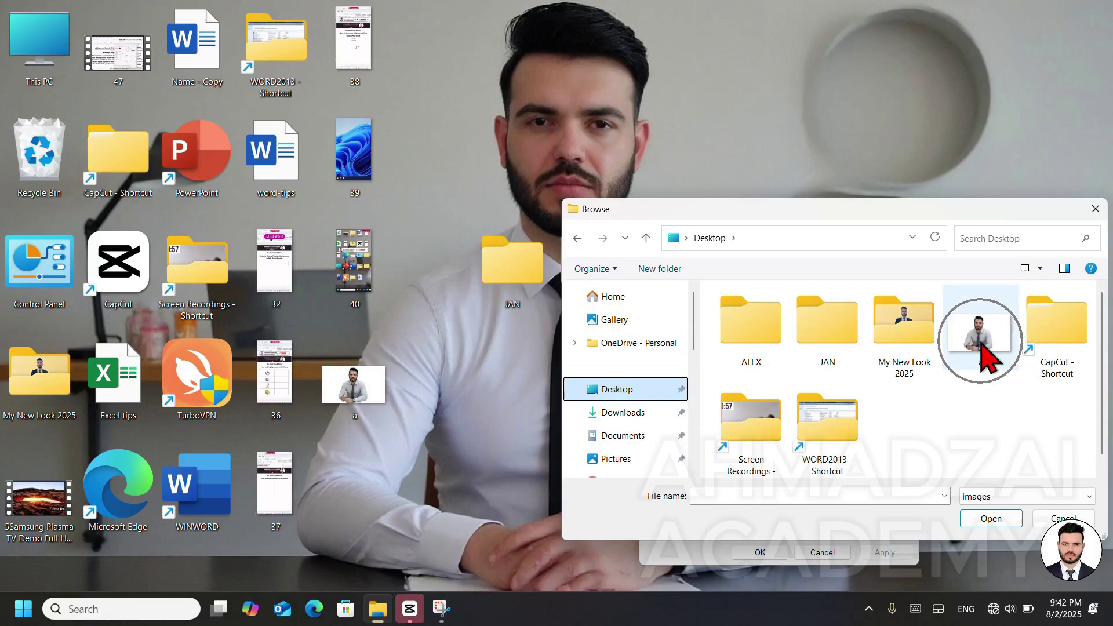
pyautogui.click(984, 355)
pyautogui.click(985, 520)
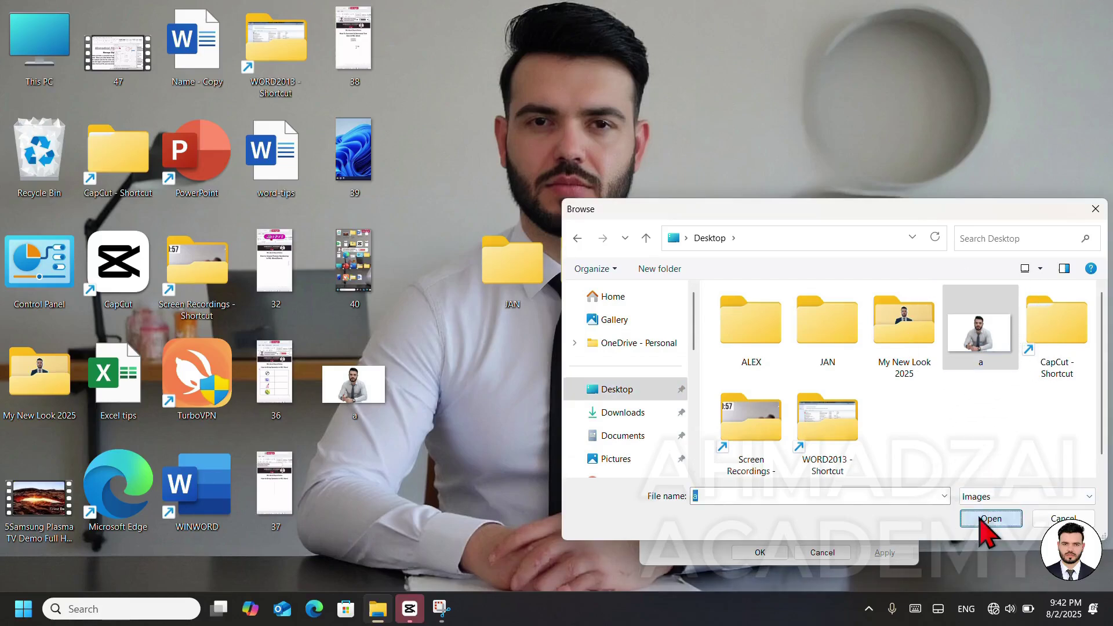
pyautogui.click(760, 553)
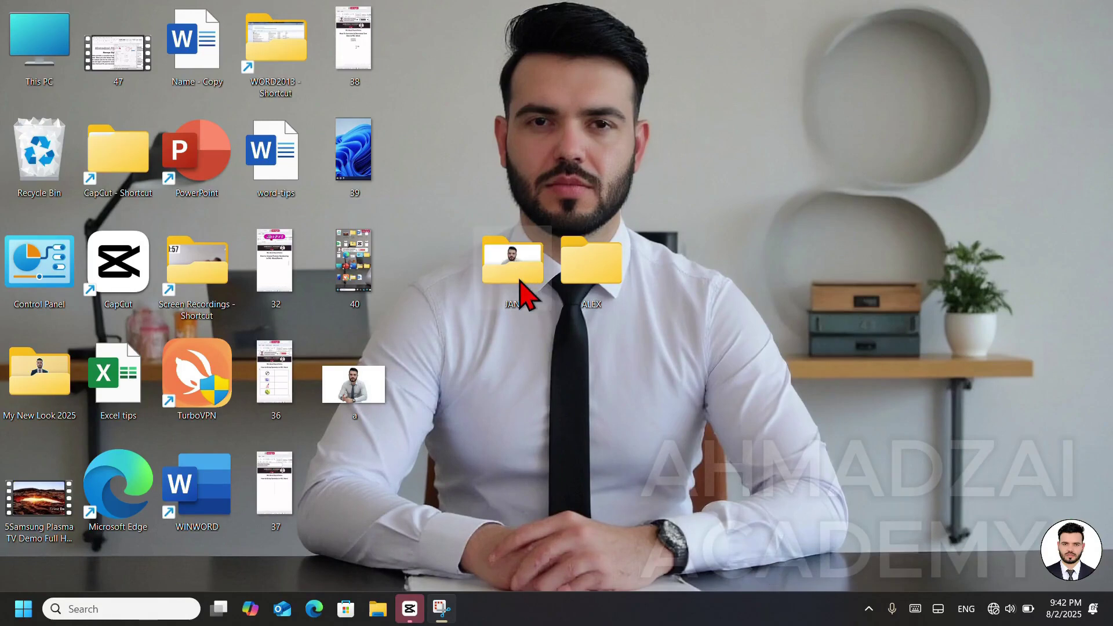
pyautogui.keyDown('ctrl'); pyautogui.scroll(3, 522, 287); pyautogui.keyUp('ctrl')
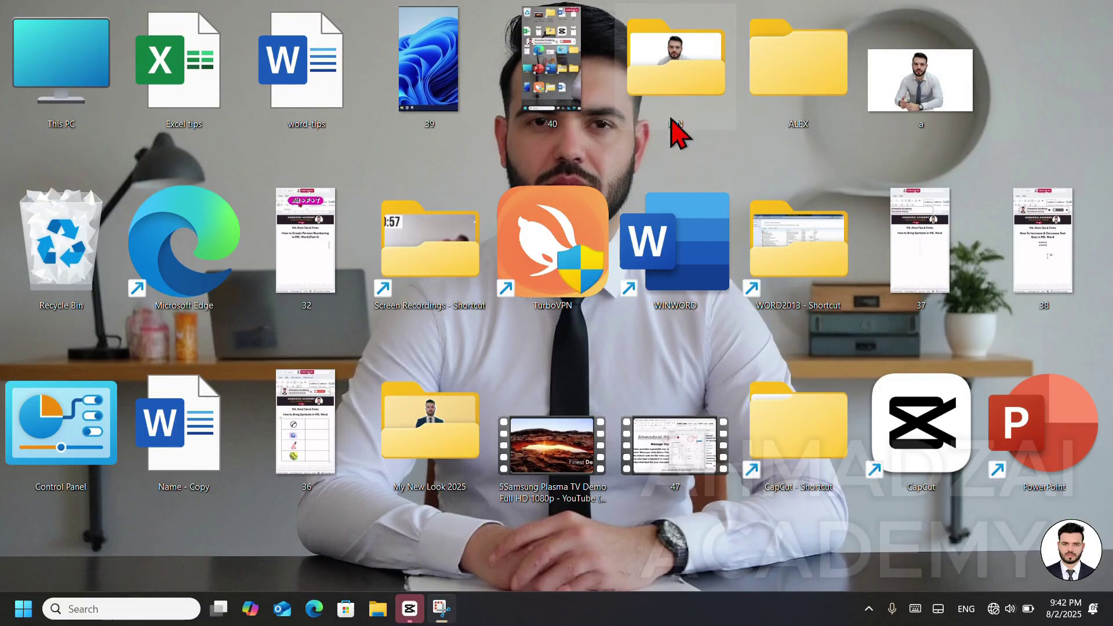
# In JAN's Properties Customize settings, use Restore Default for the folder picture and click OK
pyautogui.keyDown('ctrl'); pyautogui.scroll(-2, 693, 142); pyautogui.keyUp('ctrl')
pyautogui.keyDown('ctrl'); pyautogui.scroll(-1, 686, 127); pyautogui.keyUp('ctrl')
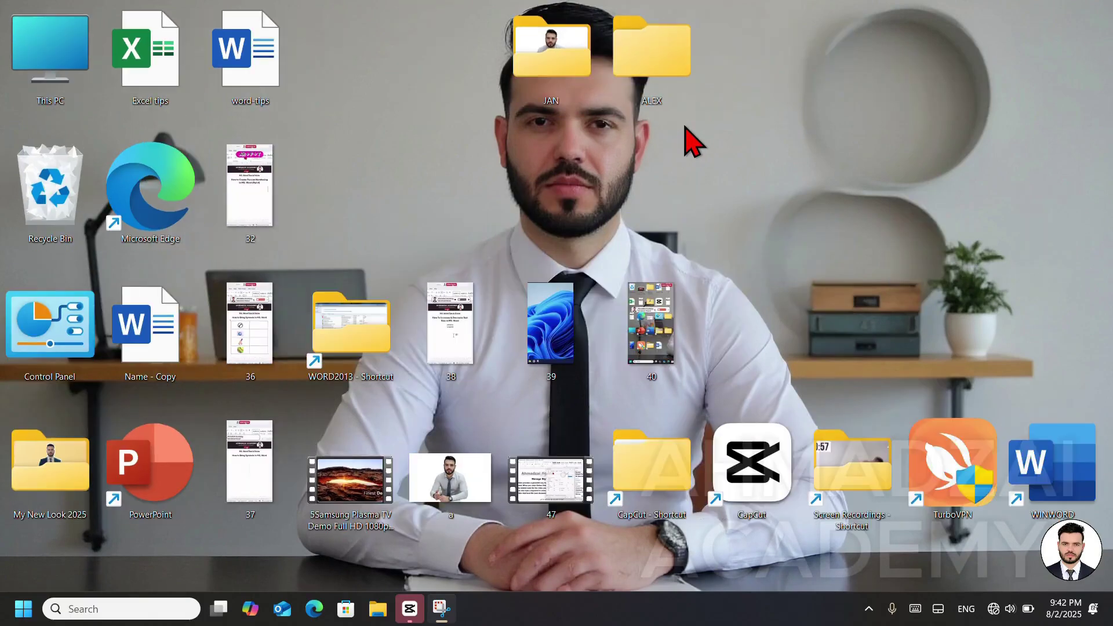
pyautogui.keyDown('ctrl'); pyautogui.scroll(-1, 686, 127); pyautogui.keyUp('ctrl')
pyautogui.keyDown('ctrl'); pyautogui.scroll(-1, 693, 141); pyautogui.keyUp('ctrl')
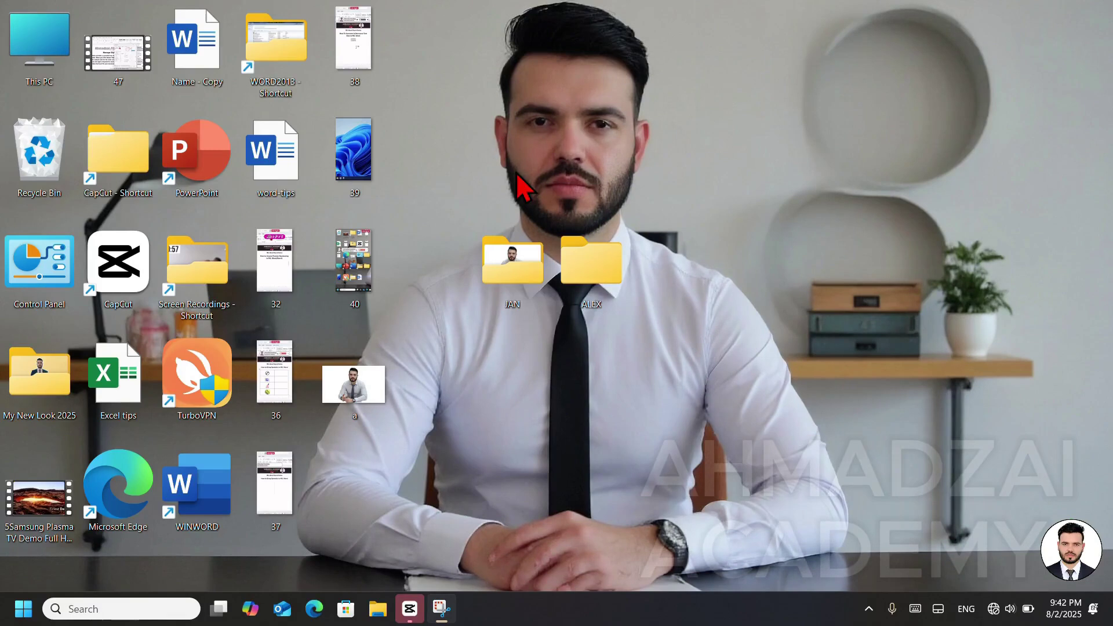
pyautogui.rightClick(511, 284)
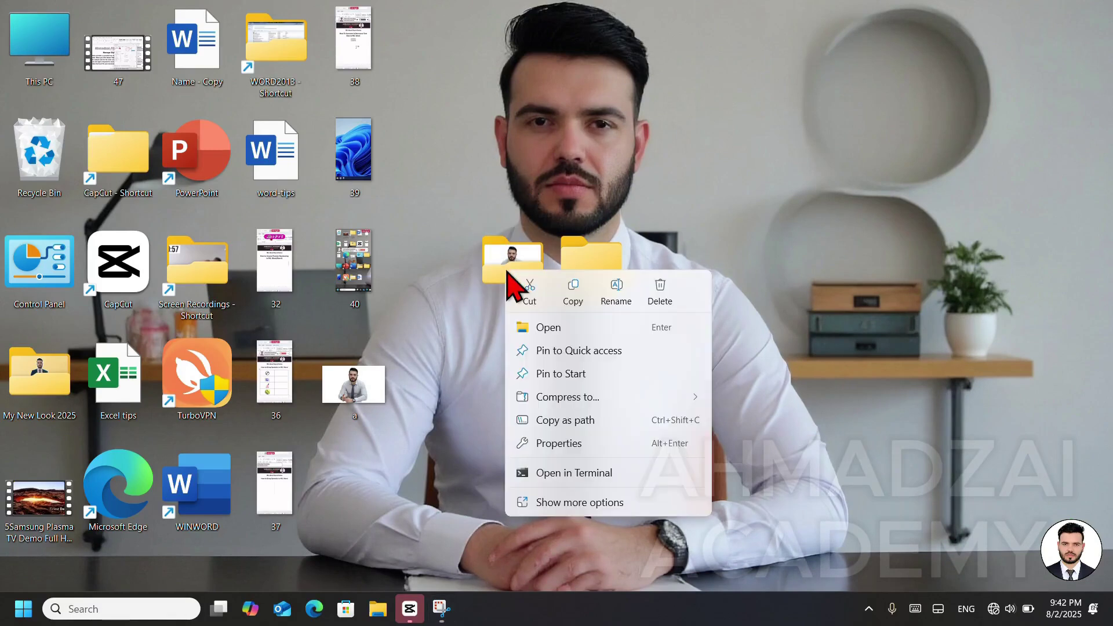
pyautogui.click(587, 445)
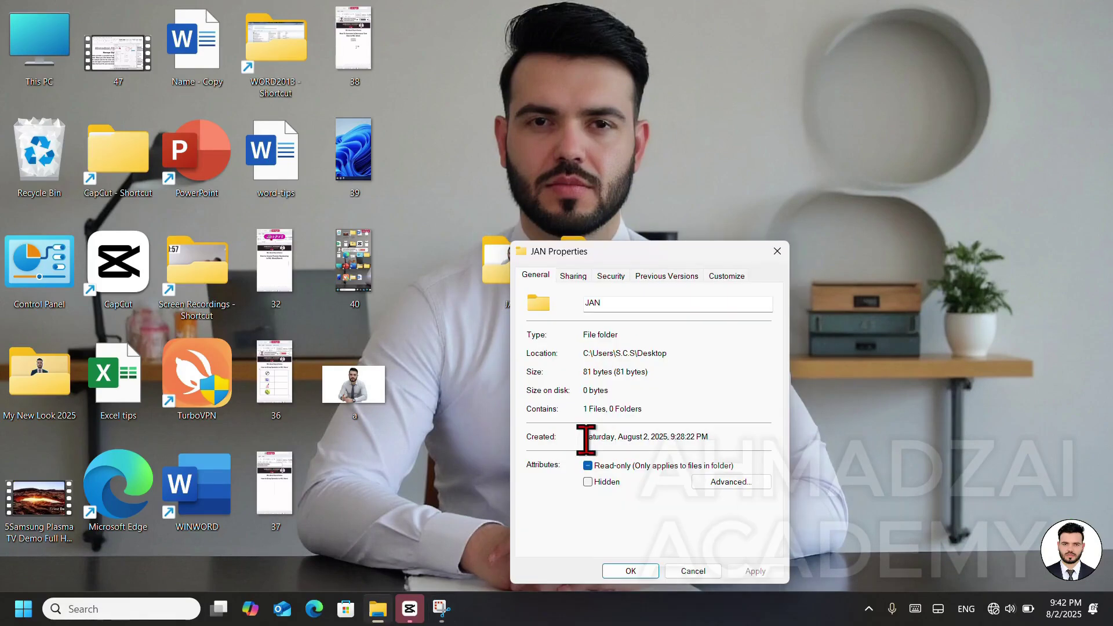
pyautogui.click(728, 276)
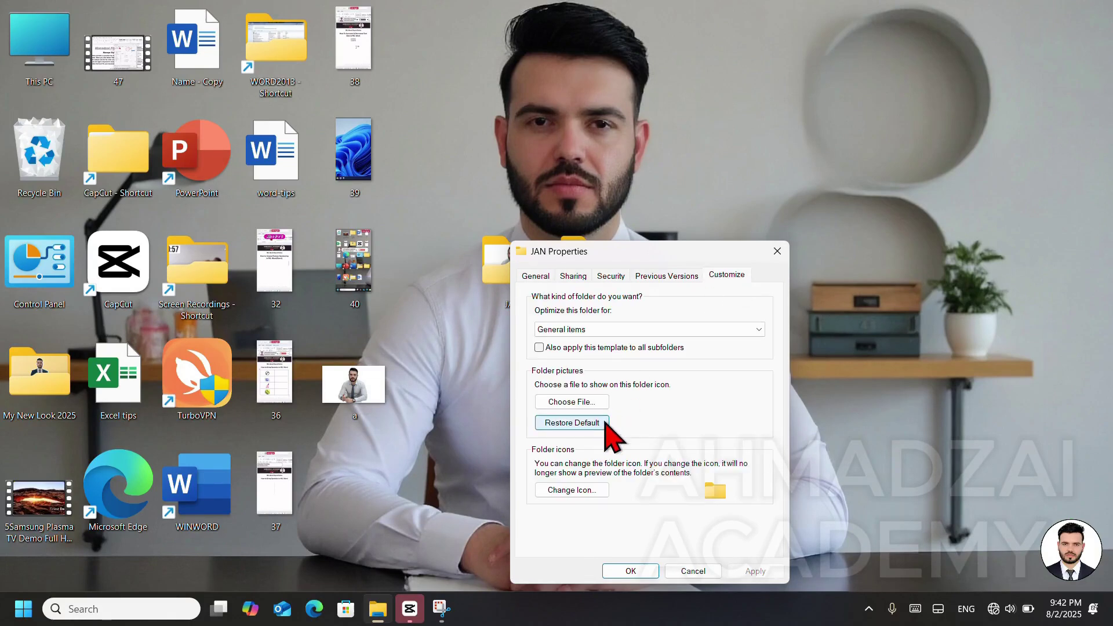
pyautogui.click(571, 422)
pyautogui.click(626, 570)
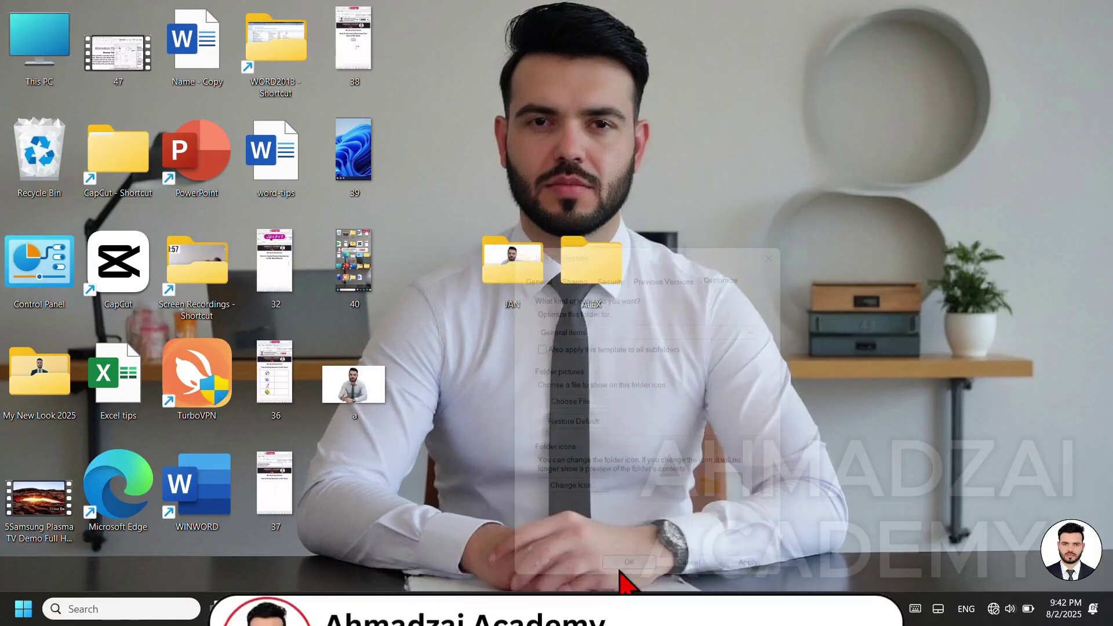